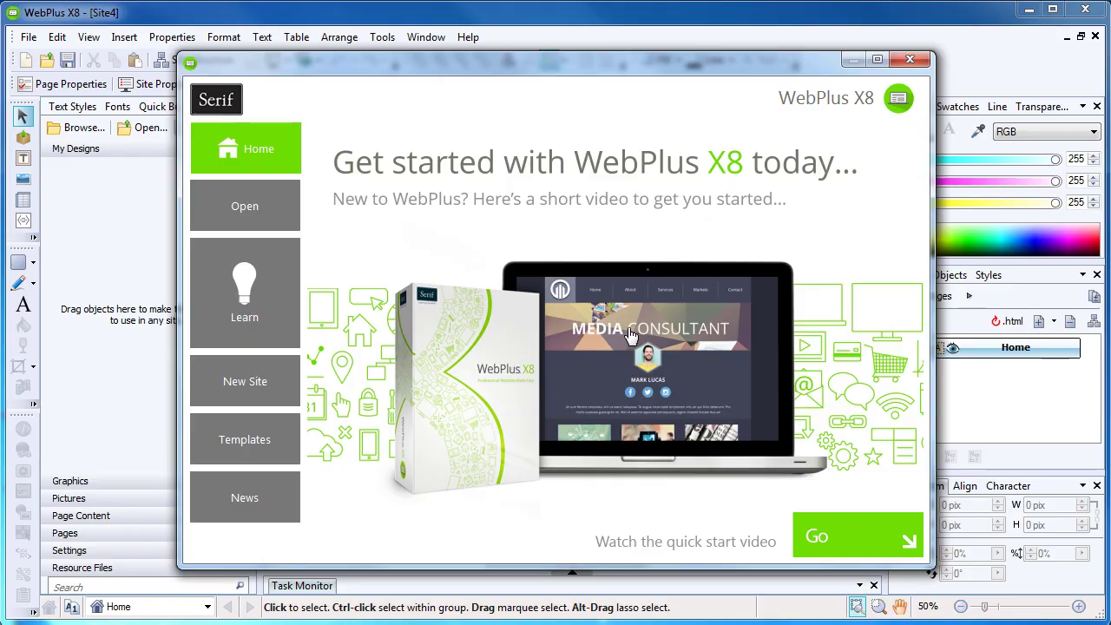
- Create a new site named 'Slide On Scroll' and save the site file
click(263, 379)
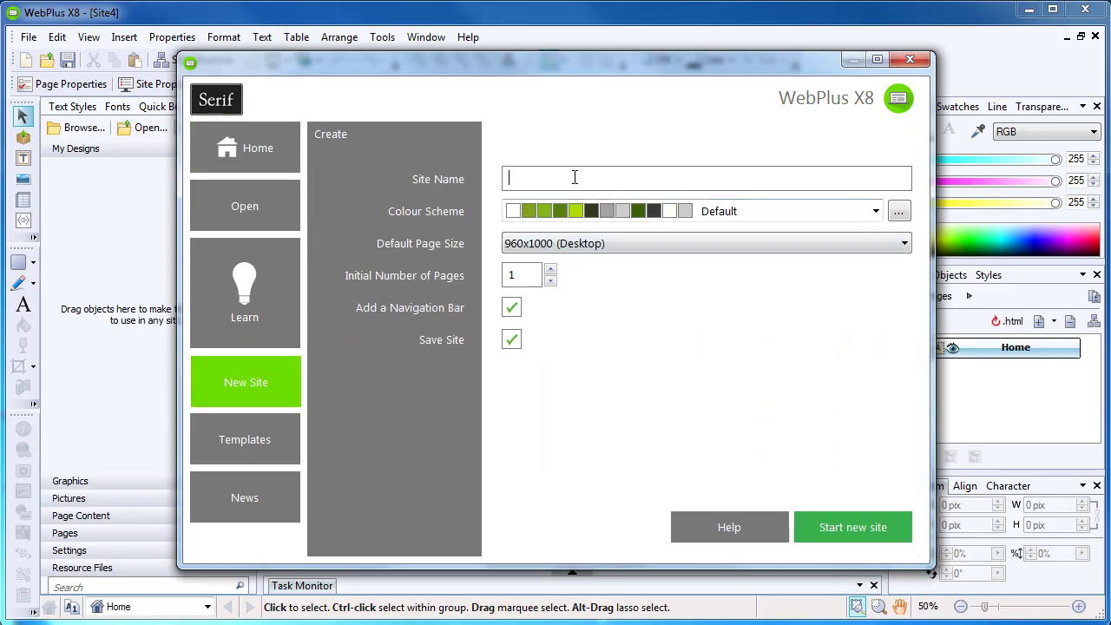
click(573, 176)
text(Slide On Scroll)
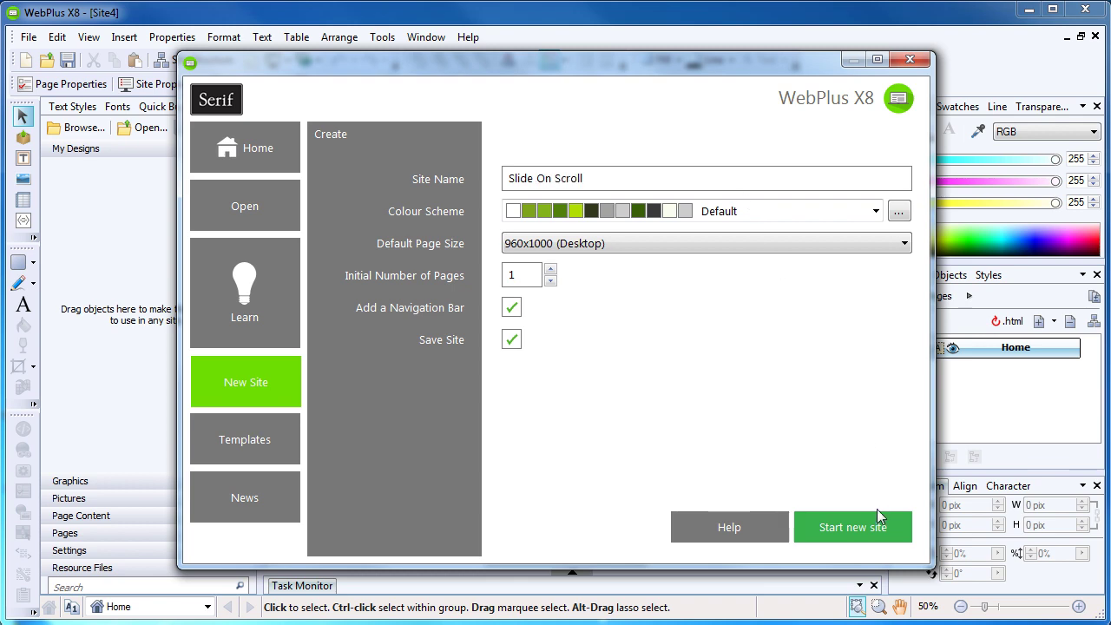
click(878, 519)
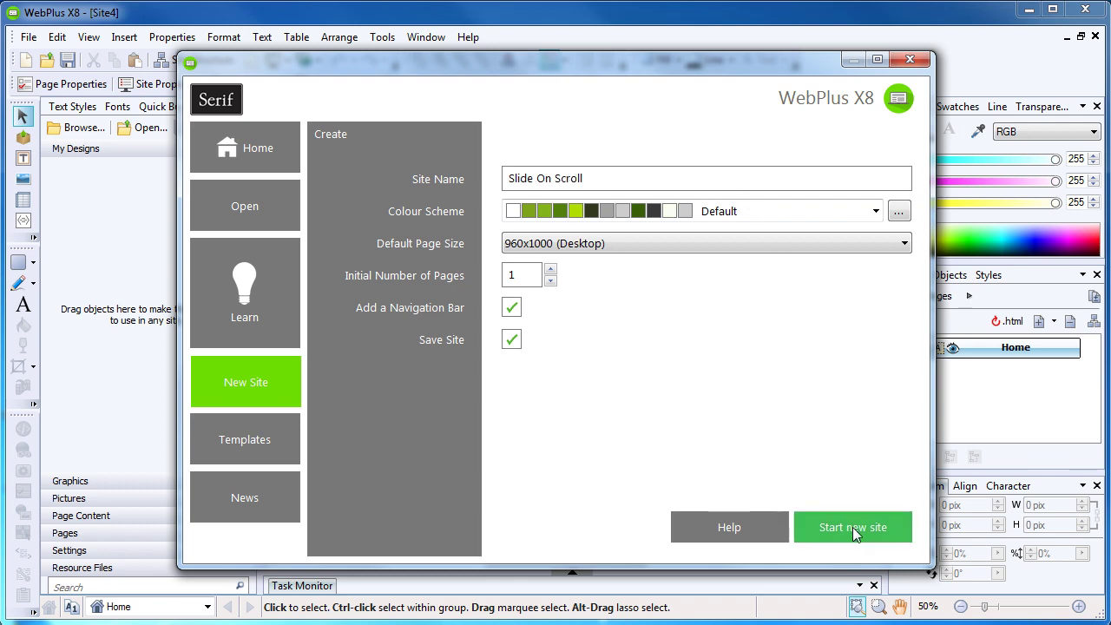
click(803, 518)
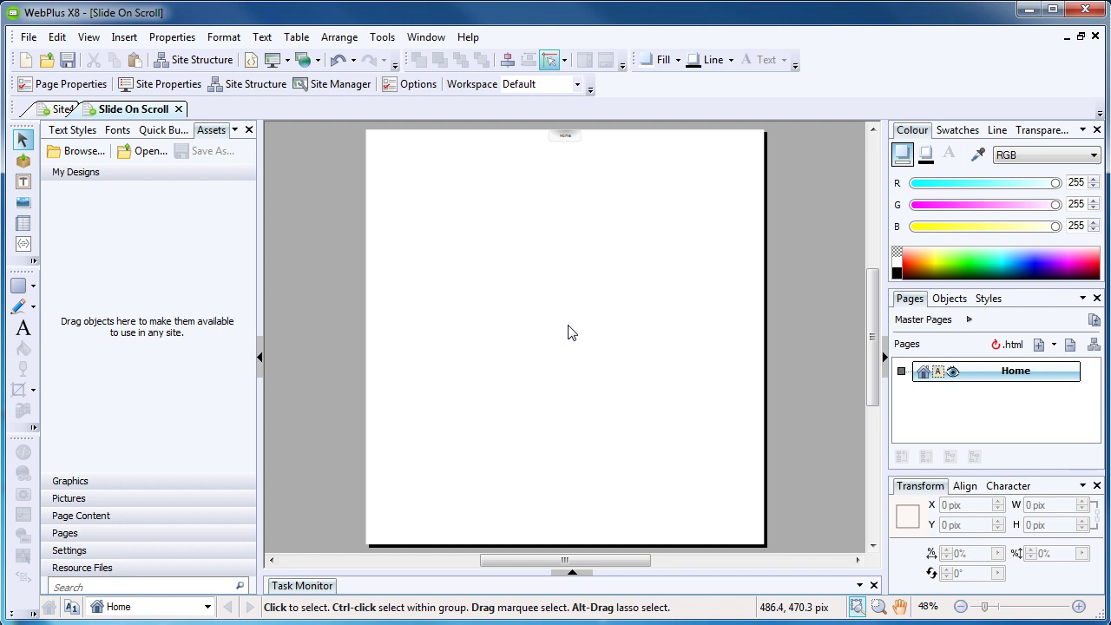
- Zoom out and drag the Home page's bottom edge down twice, well past 1000 pixels
scroll(570, 332, down, 3)
scroll(561, 416, down, 3)
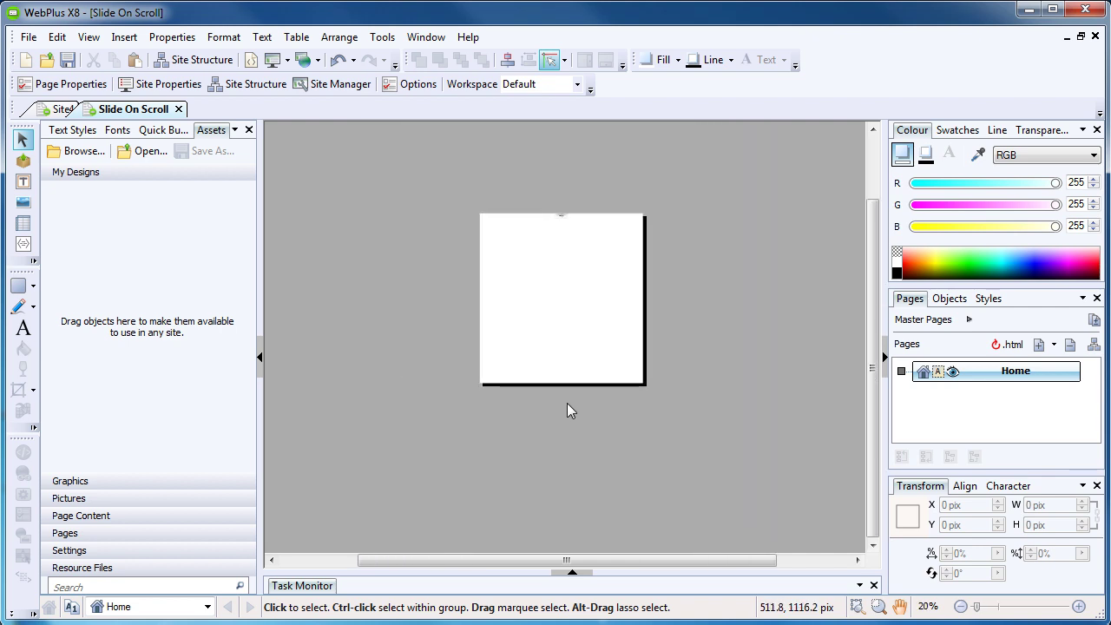
scroll(567, 406, down, 1)
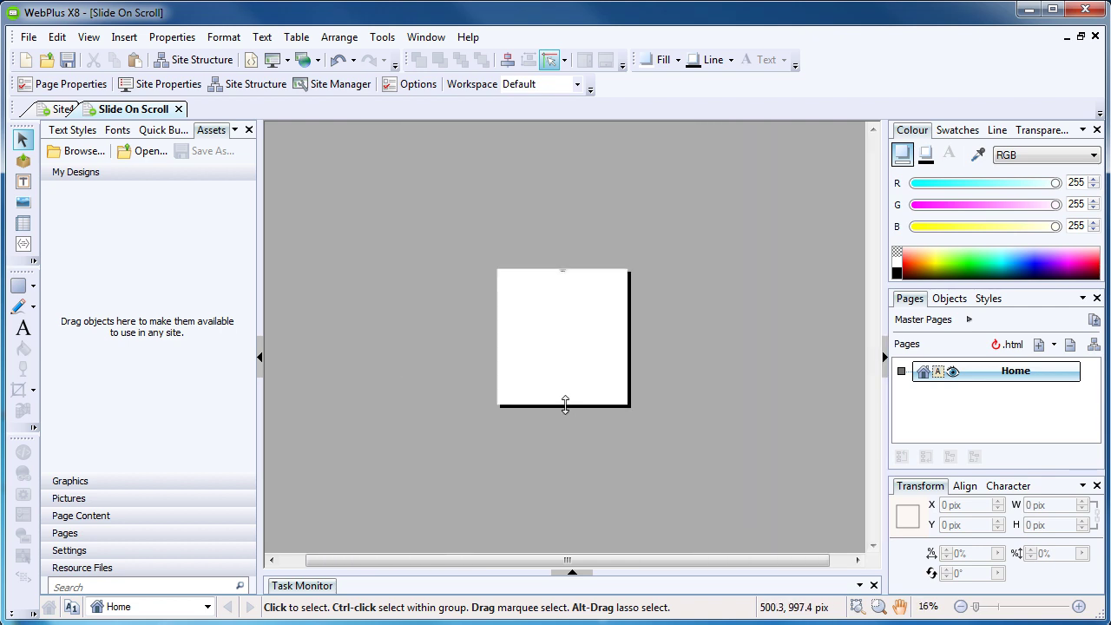
drag(566, 405, 563, 545)
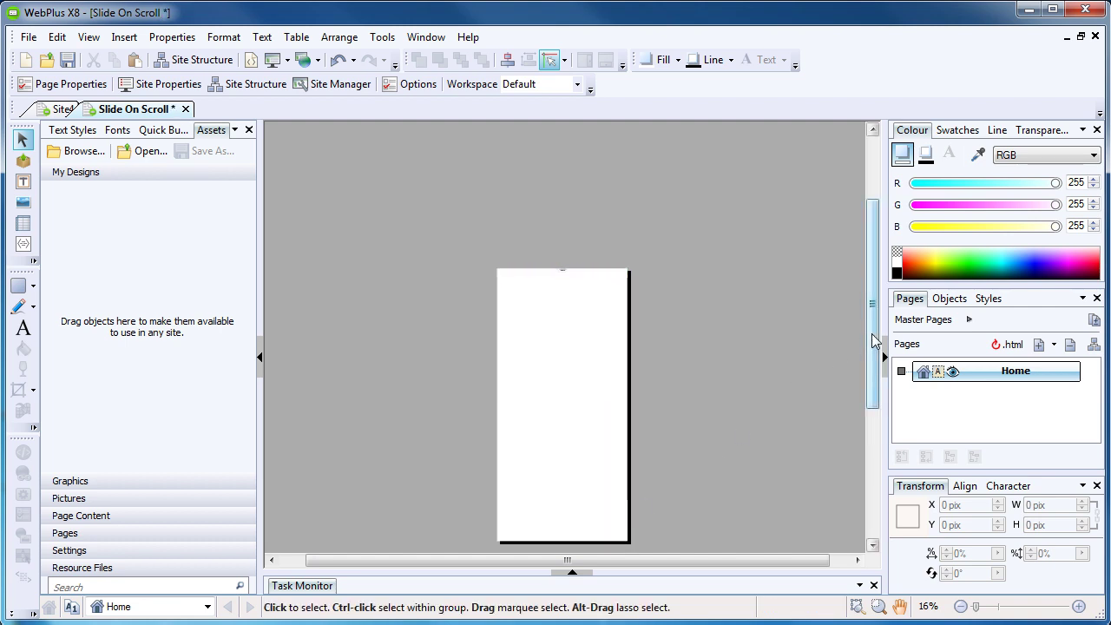
drag(870, 348, 873, 435)
drag(565, 384, 565, 521)
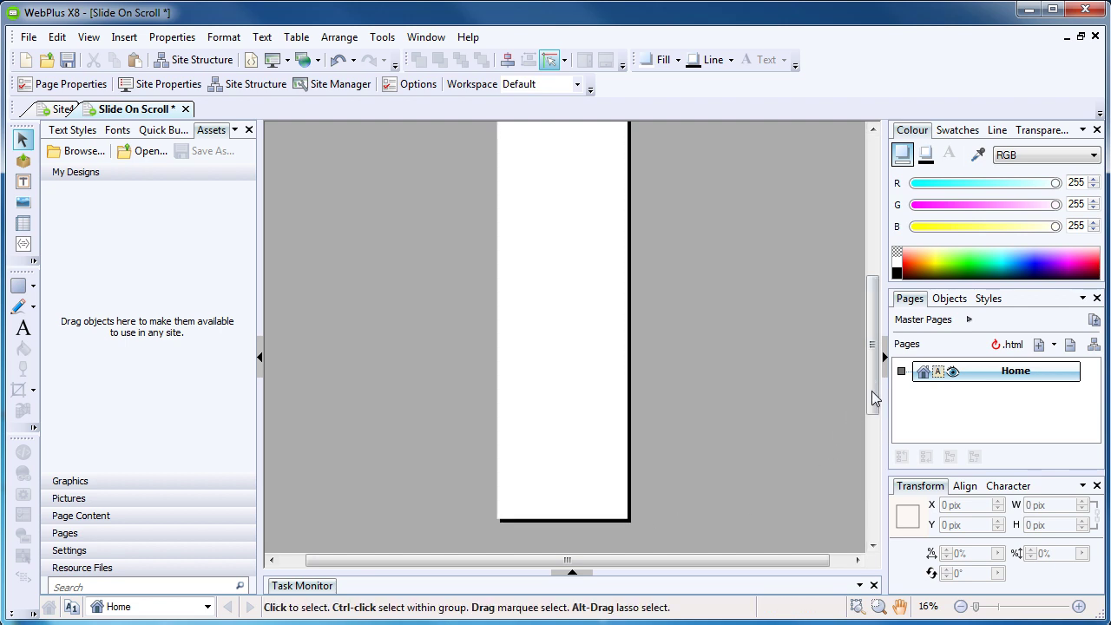
drag(875, 392, 875, 343)
scroll(565, 335, up, 4)
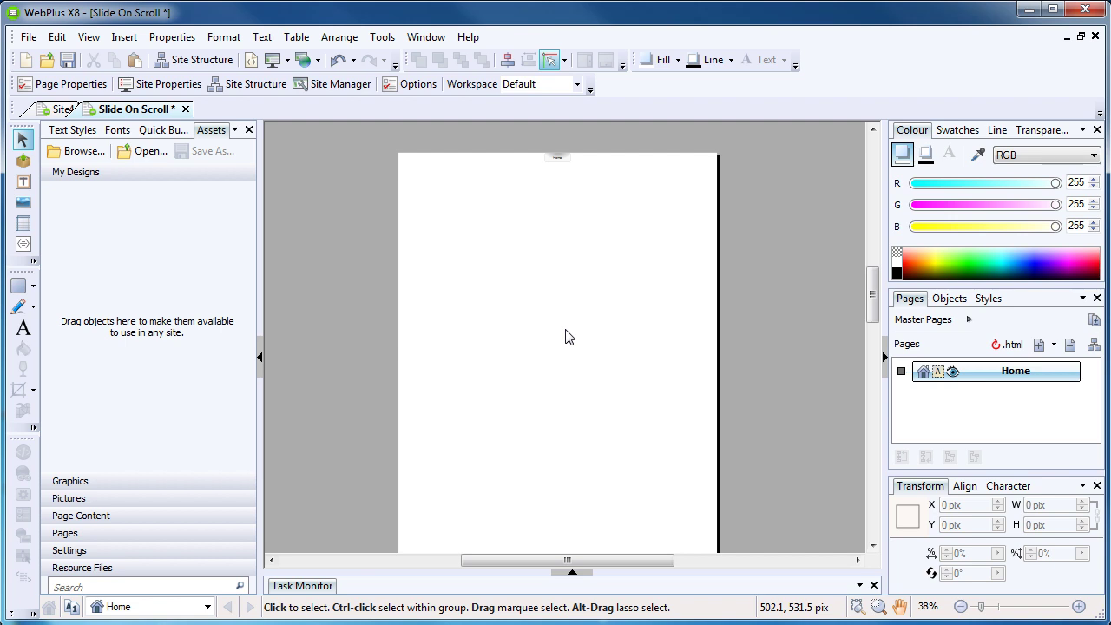
- Draw a picture frame and import the 060510a0069_cropped photo into it
click(174, 131)
click(146, 192)
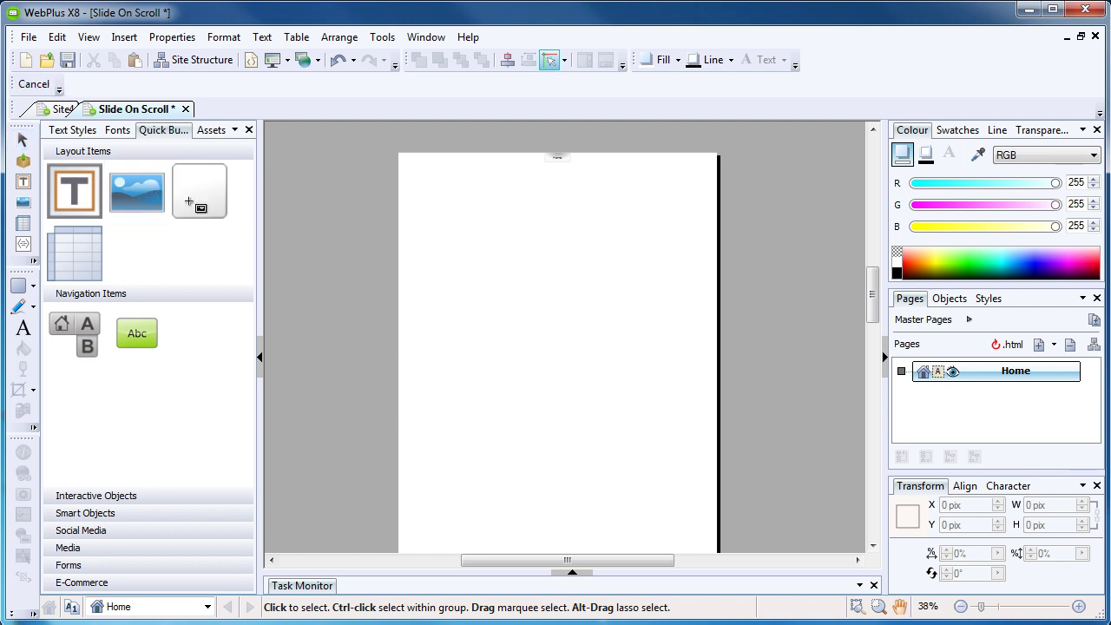
drag(399, 198, 719, 336)
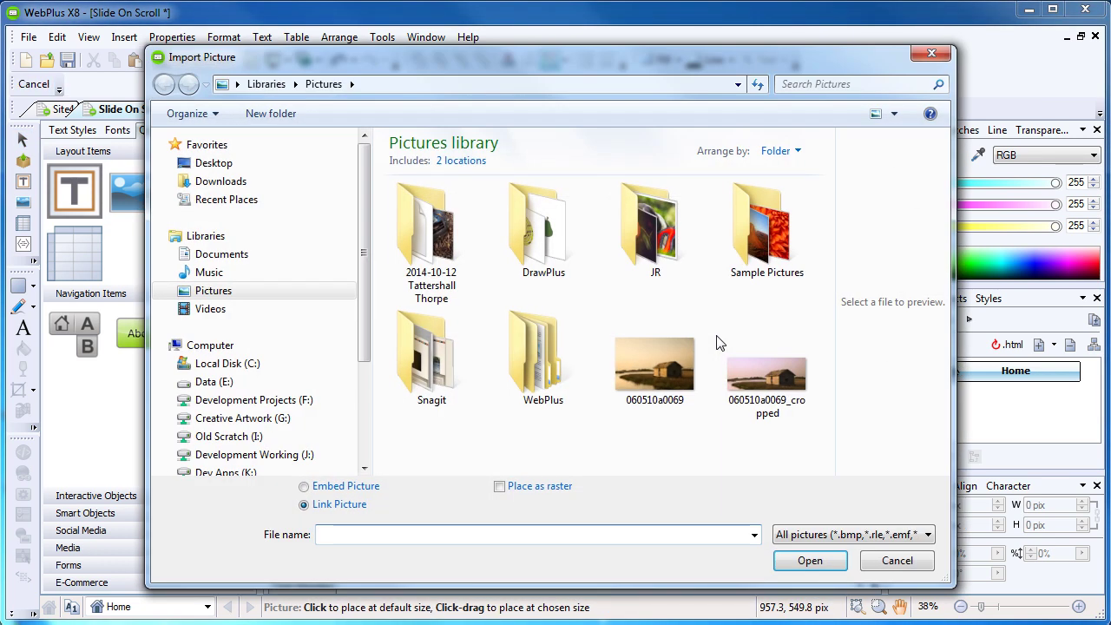
click(777, 382)
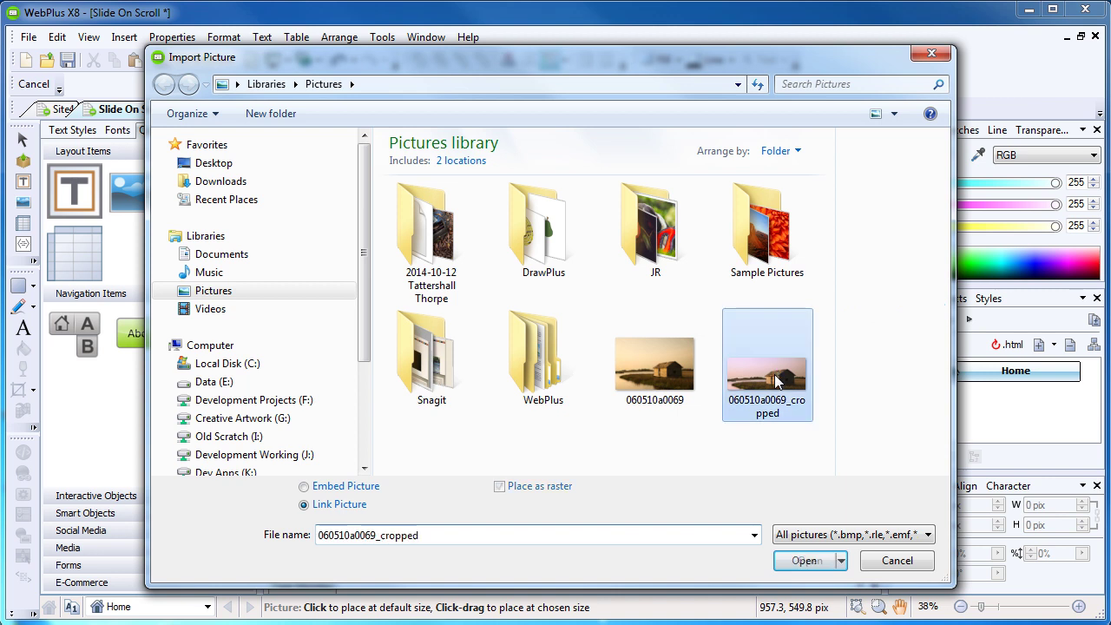
click(804, 560)
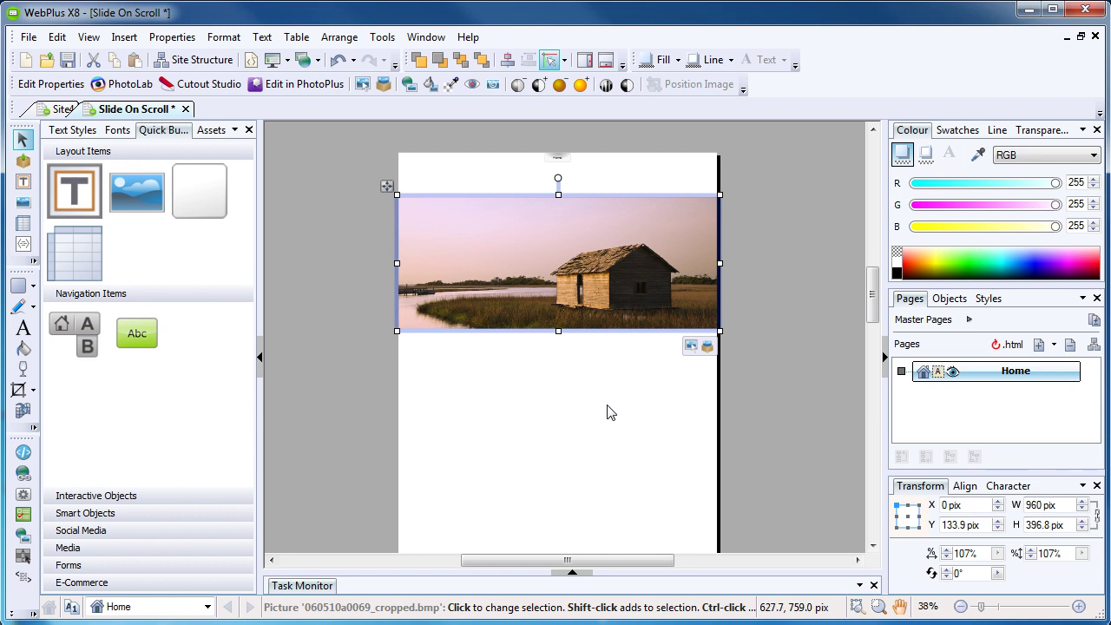
- Move the shed photo far down the page to Y 2162.1 pix
click(611, 418)
scroll(599, 422, down, 3)
ctrl+scroll(592, 414, down, 2)
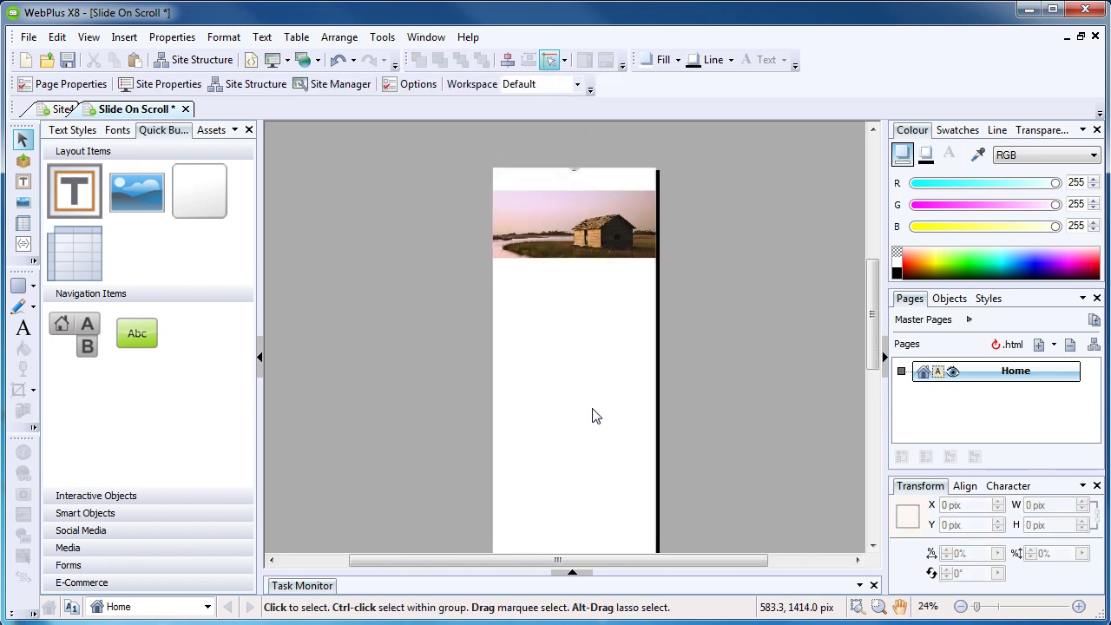
key(Tab)
scroll(578, 295, down, 3)
scroll(567, 298, up, 1)
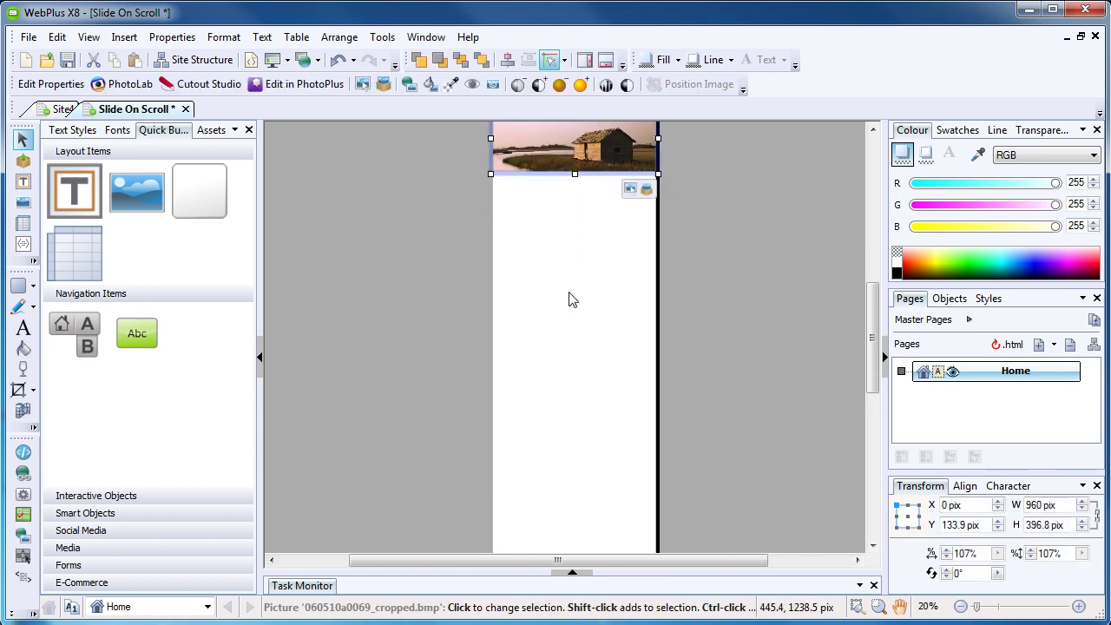
drag(581, 145, 580, 490)
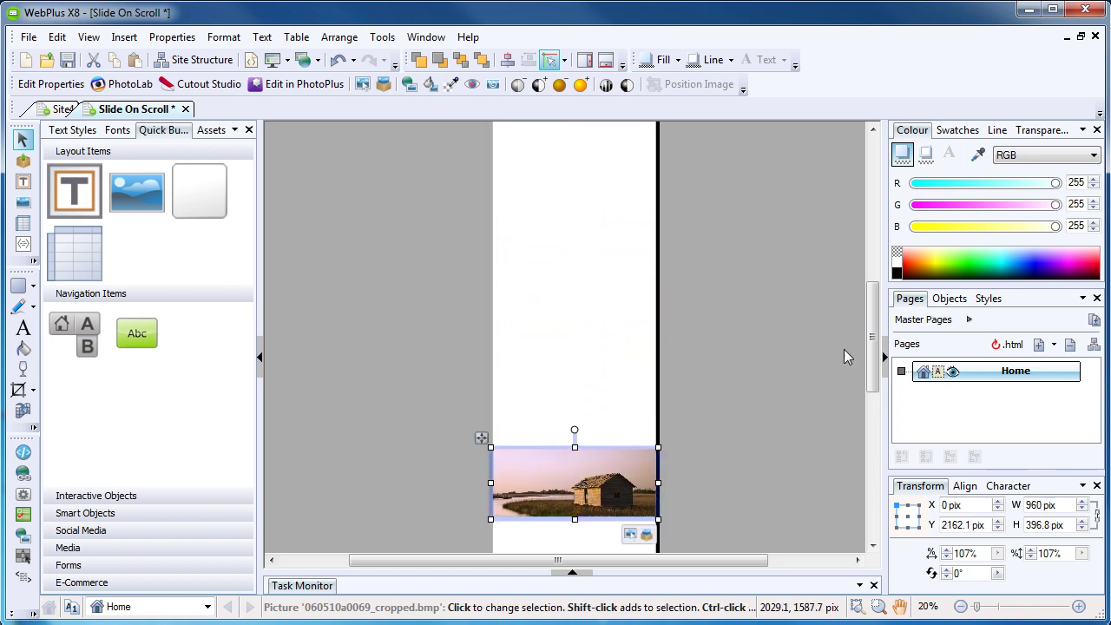
drag(873, 343, 875, 389)
ctrl+scroll(582, 303, up, 3)
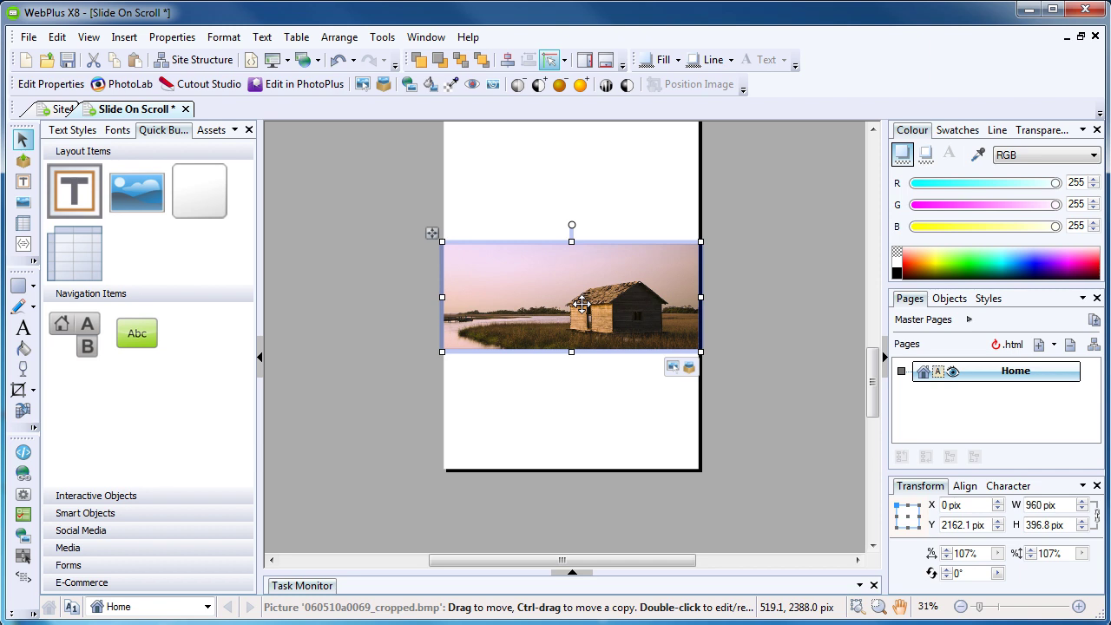
scroll(581, 304, up, 2)
- Add a Slide on Scroll action to the shed picture's actions
right_click(504, 236)
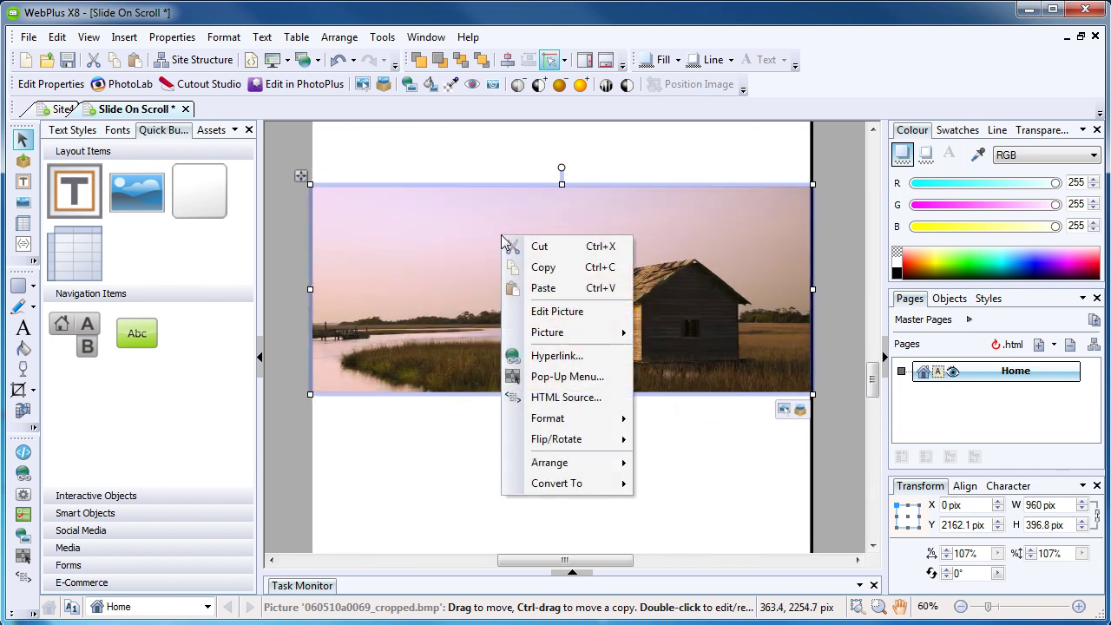
click(577, 312)
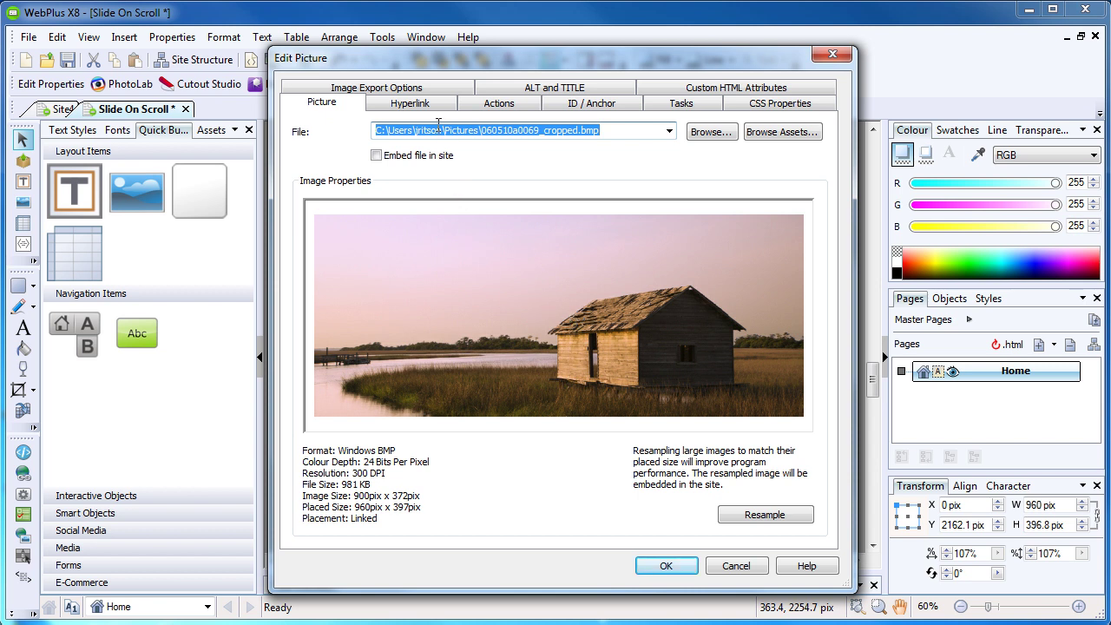
click(488, 106)
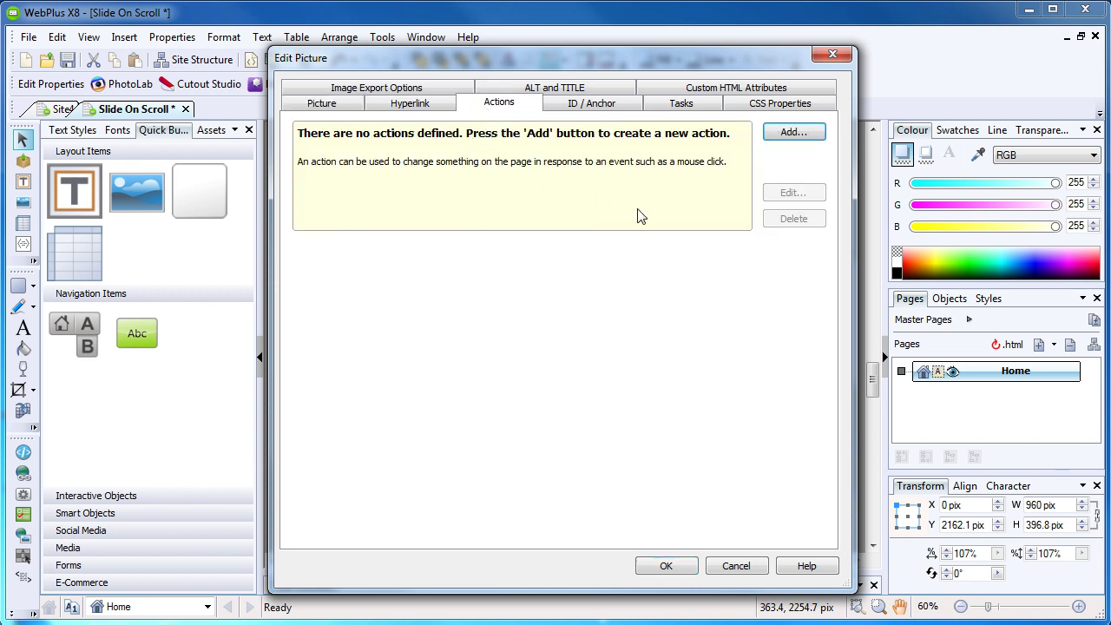
click(785, 138)
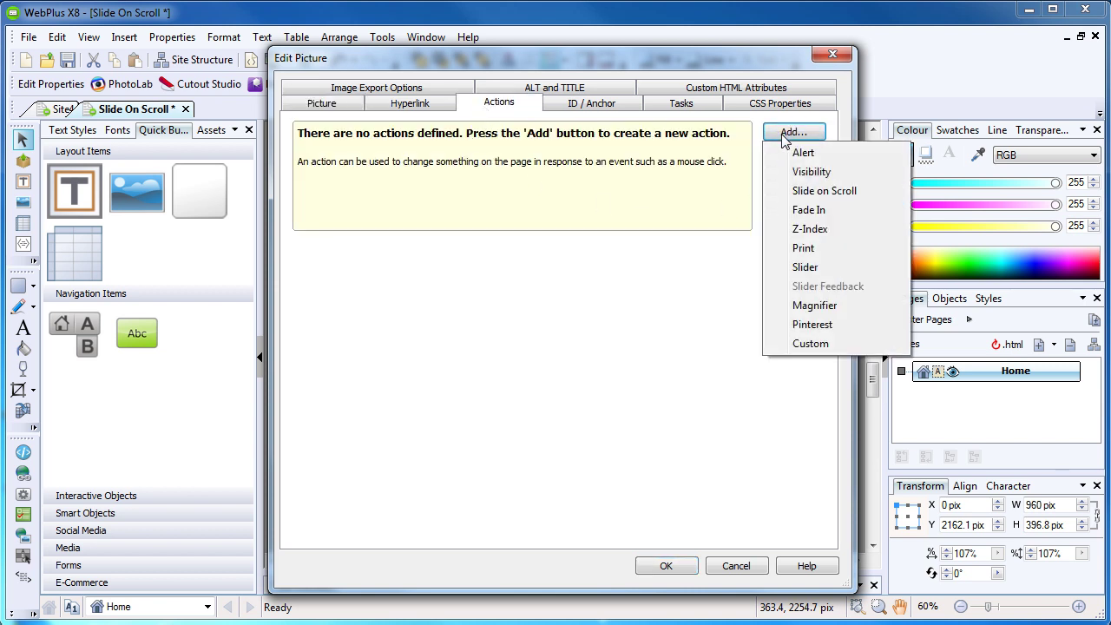
click(832, 192)
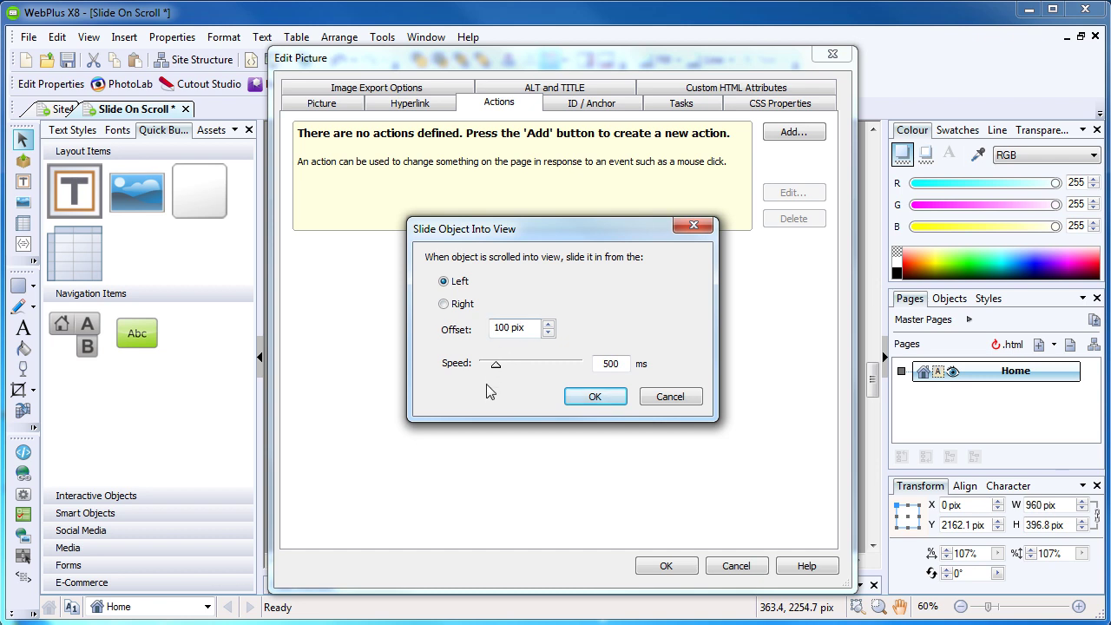
- Set the slide to come from the Left, 100 pix offset, at 500 ms, and apply
drag(499, 371, 487, 372)
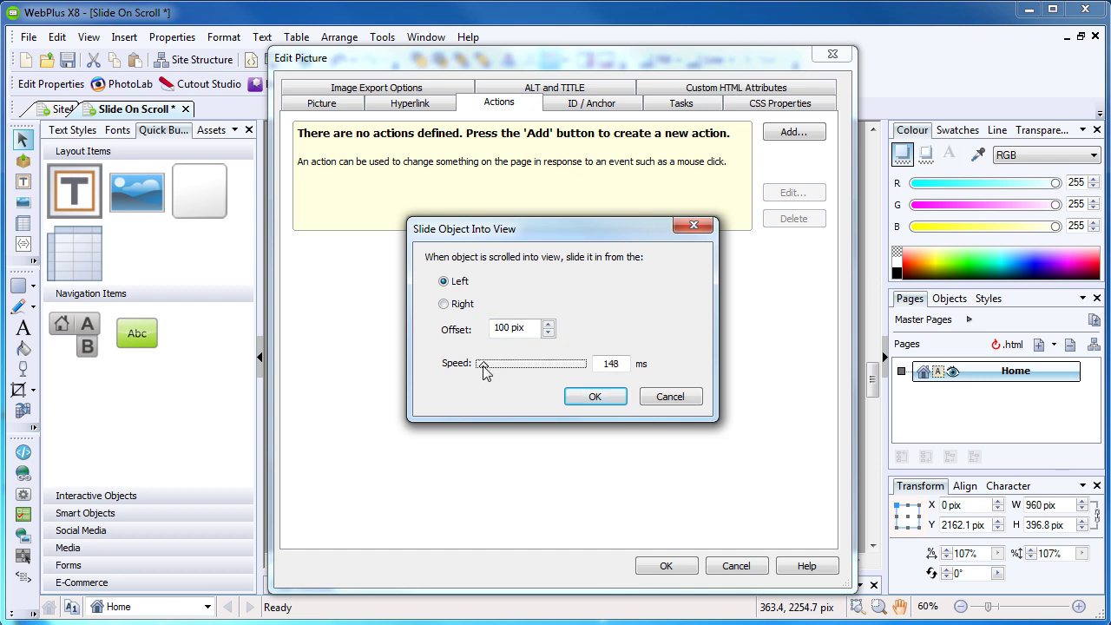
mouse_move(485, 366)
mouse_down()
mouse_move(512, 365)
mouse_move(500, 372)
mouse_up()
click(610, 364)
drag(610, 363, 591, 359)
text(50)
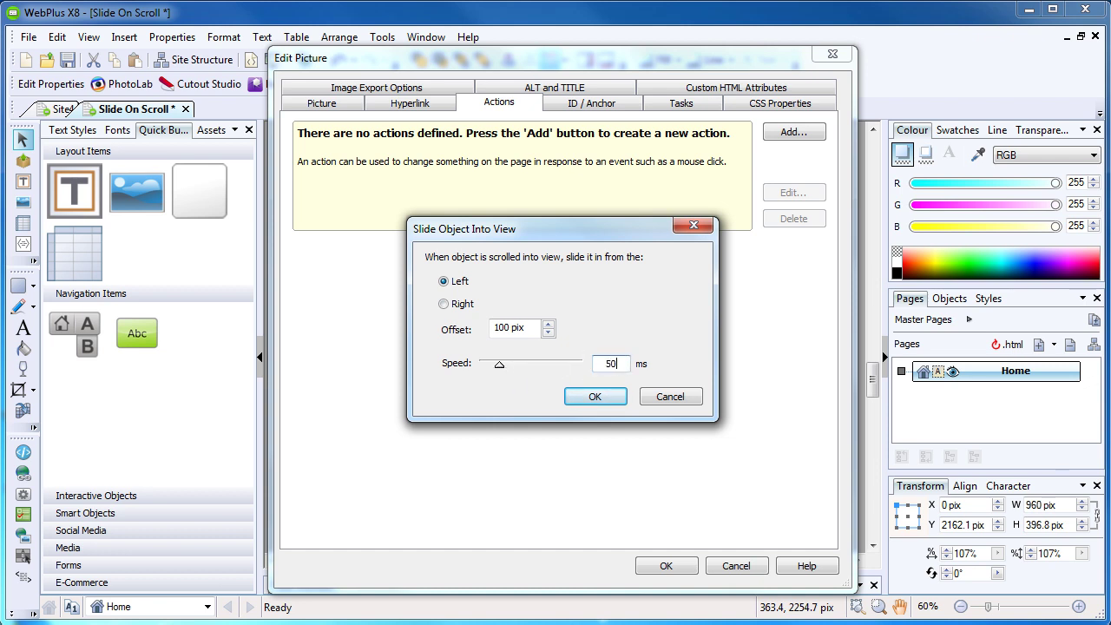
text(0)
click(595, 397)
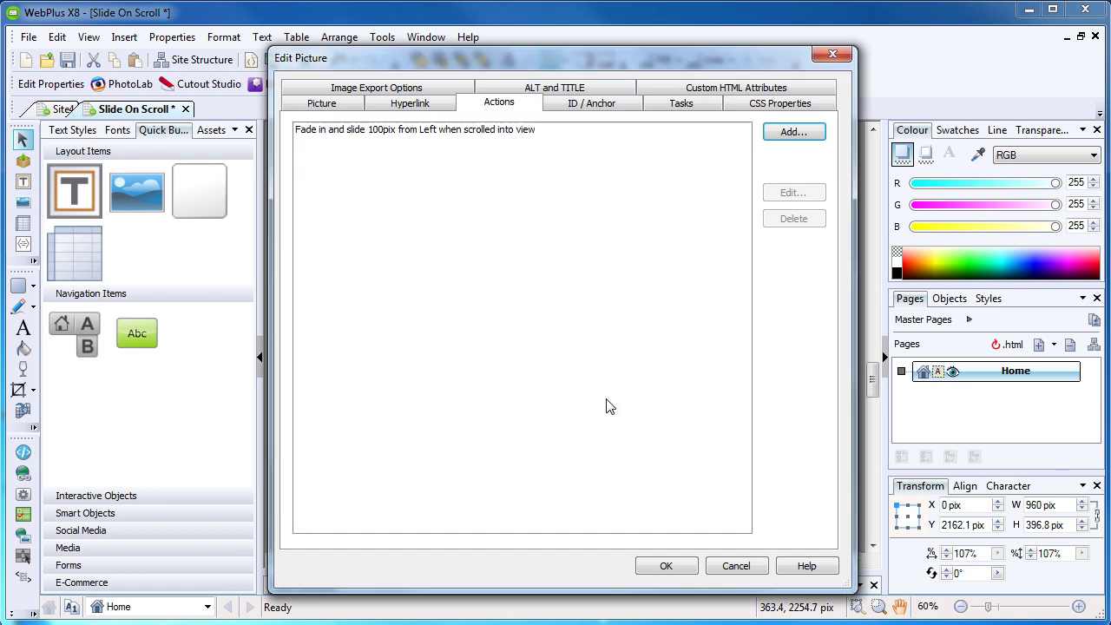
click(655, 568)
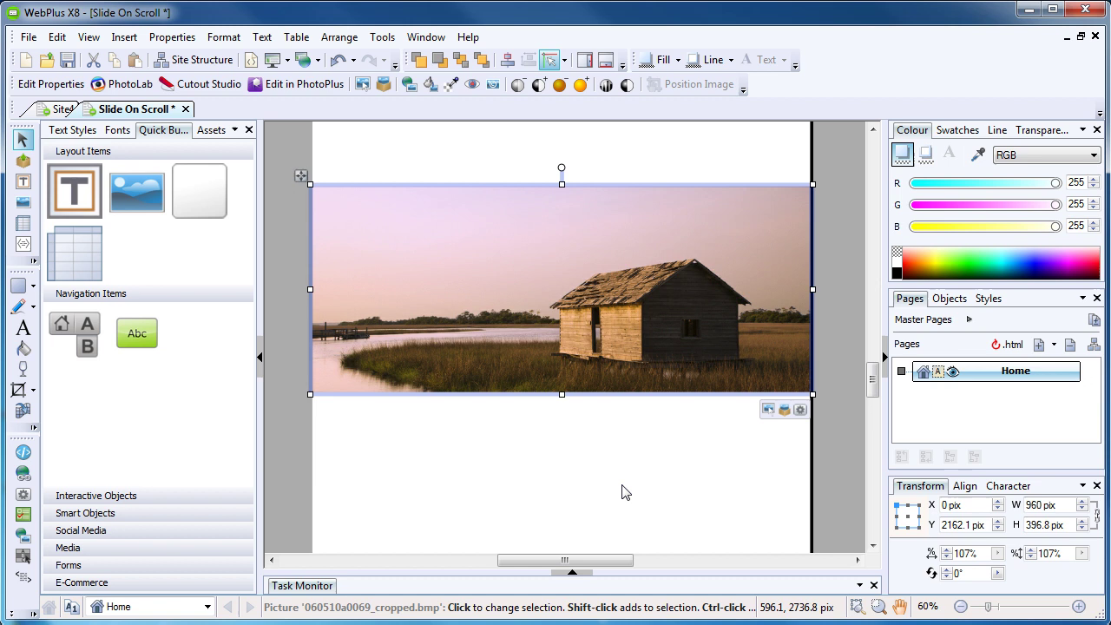
- Preview the site in Chrome, scroll to watch the shed photo slide in, then close Chrome
click(276, 62)
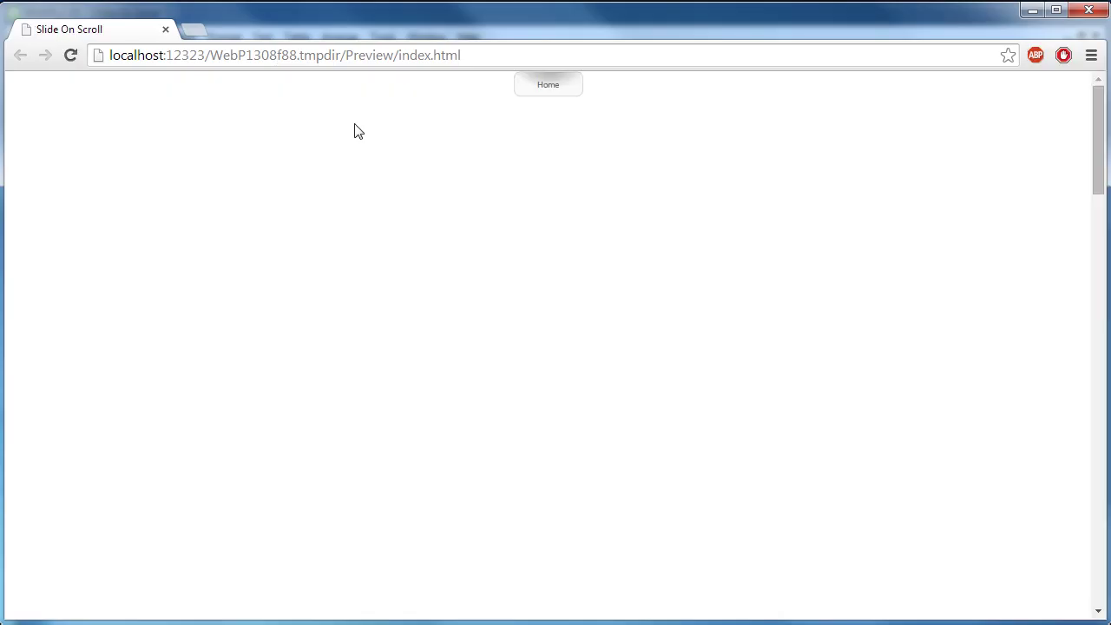
drag(1098, 150, 1083, 498)
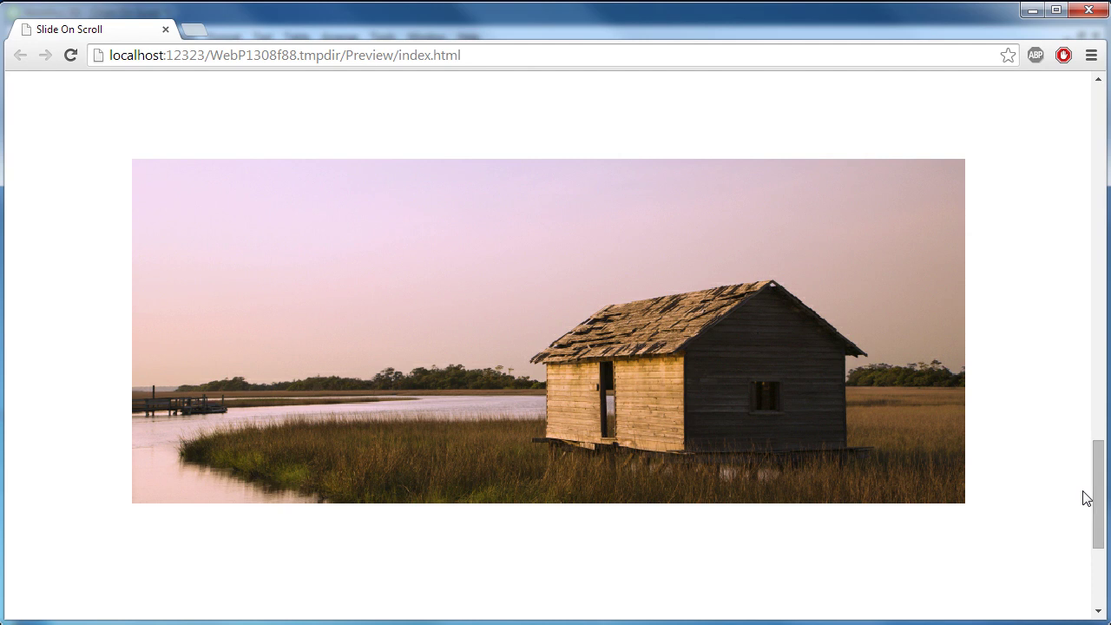
click(1076, 9)
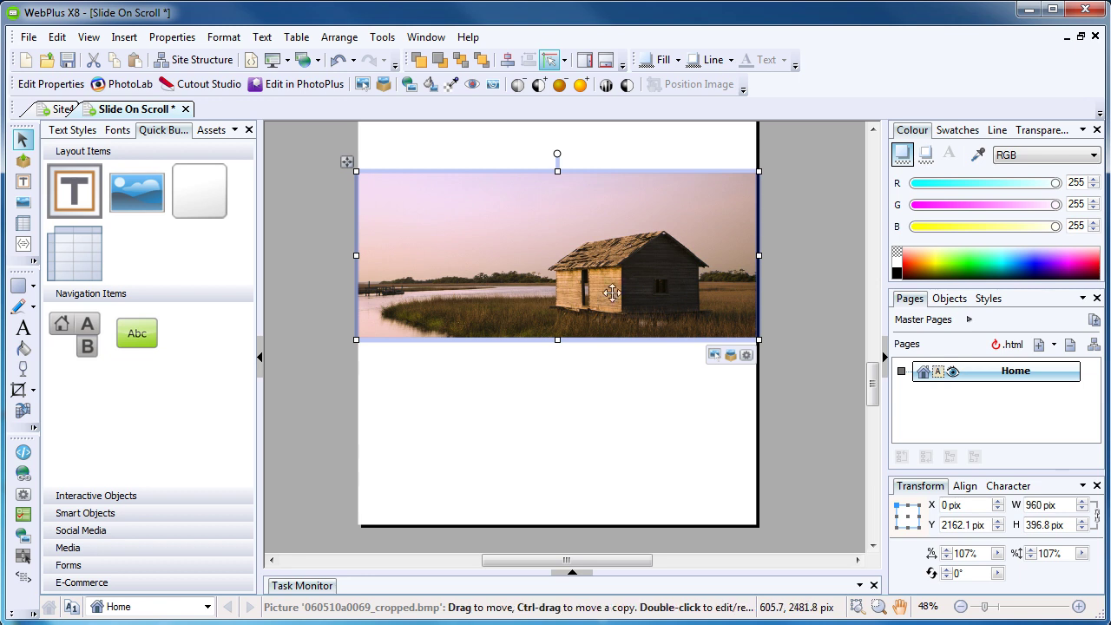
- Delete the shed photo's fade-and-slide action and deselect the picture
right_click(626, 233)
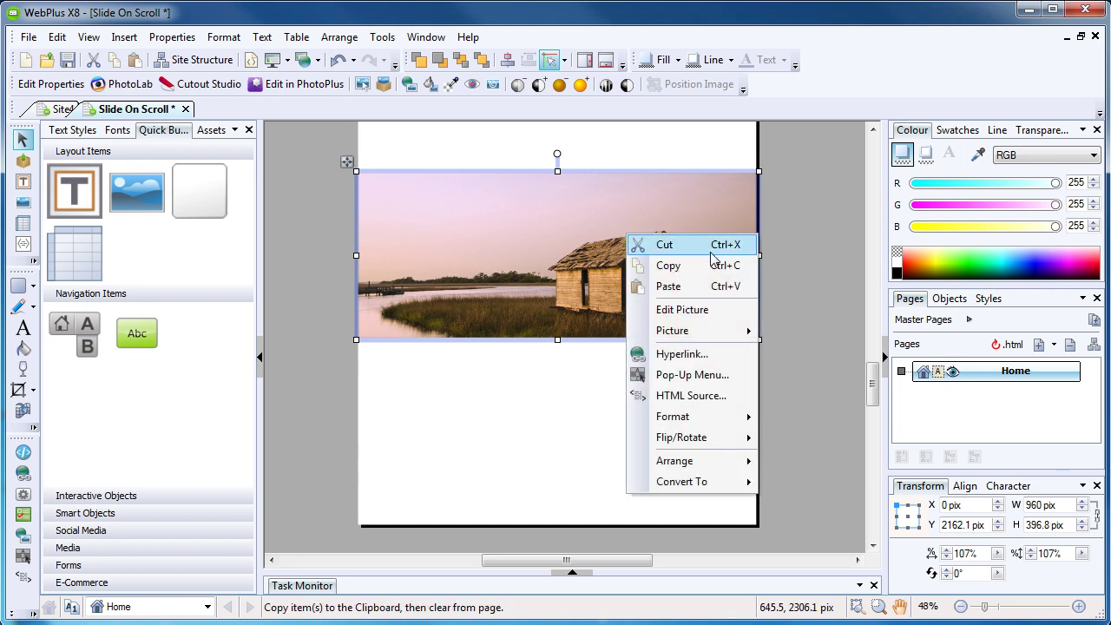
click(683, 311)
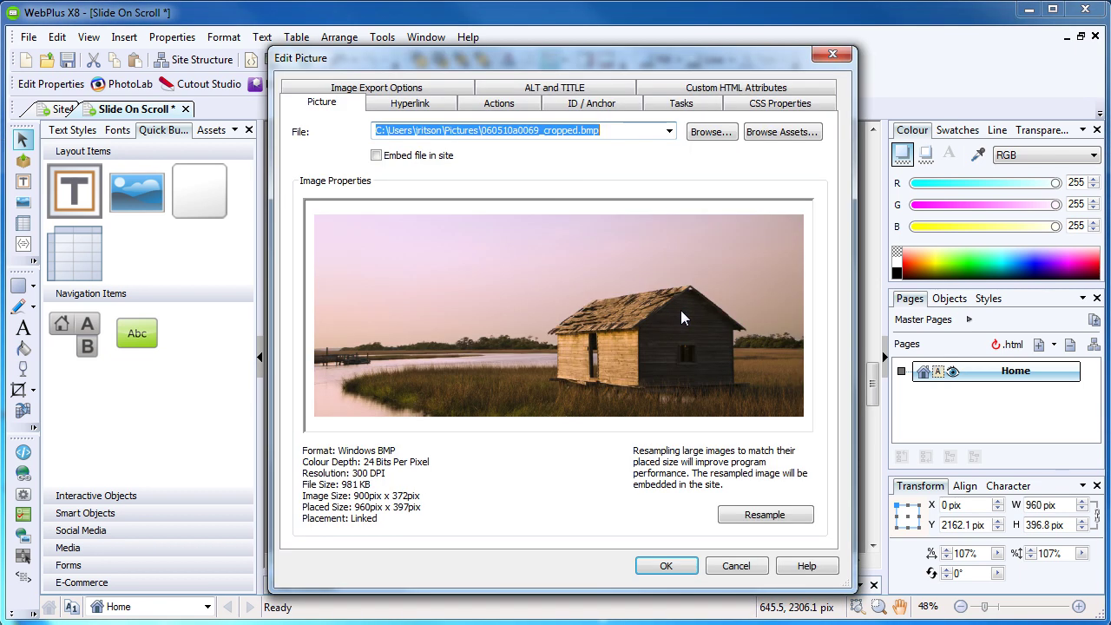
click(503, 105)
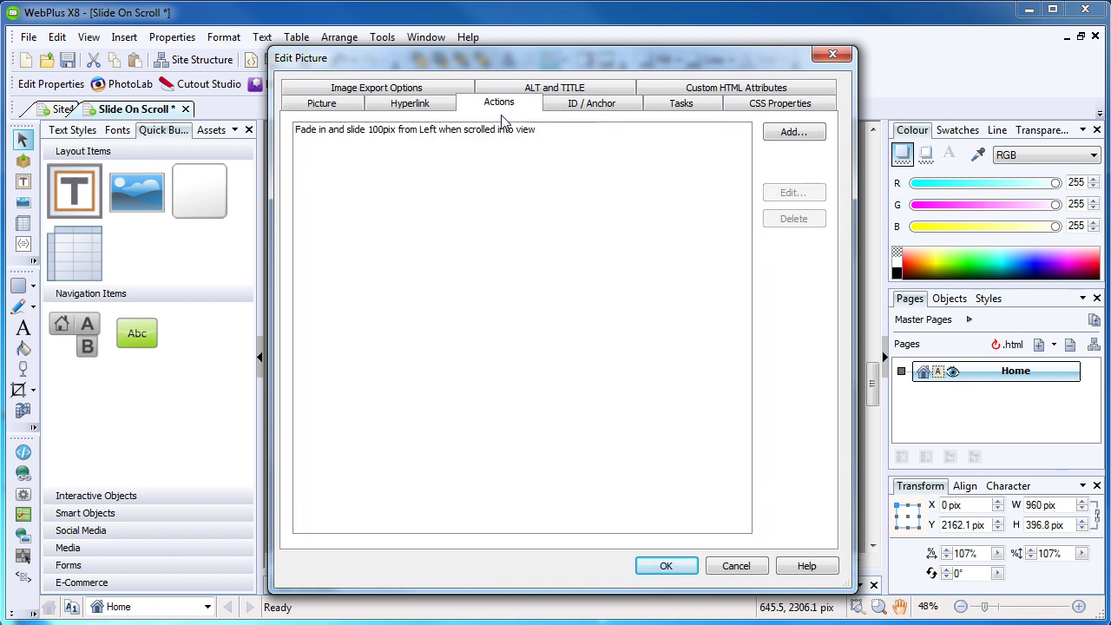
click(362, 133)
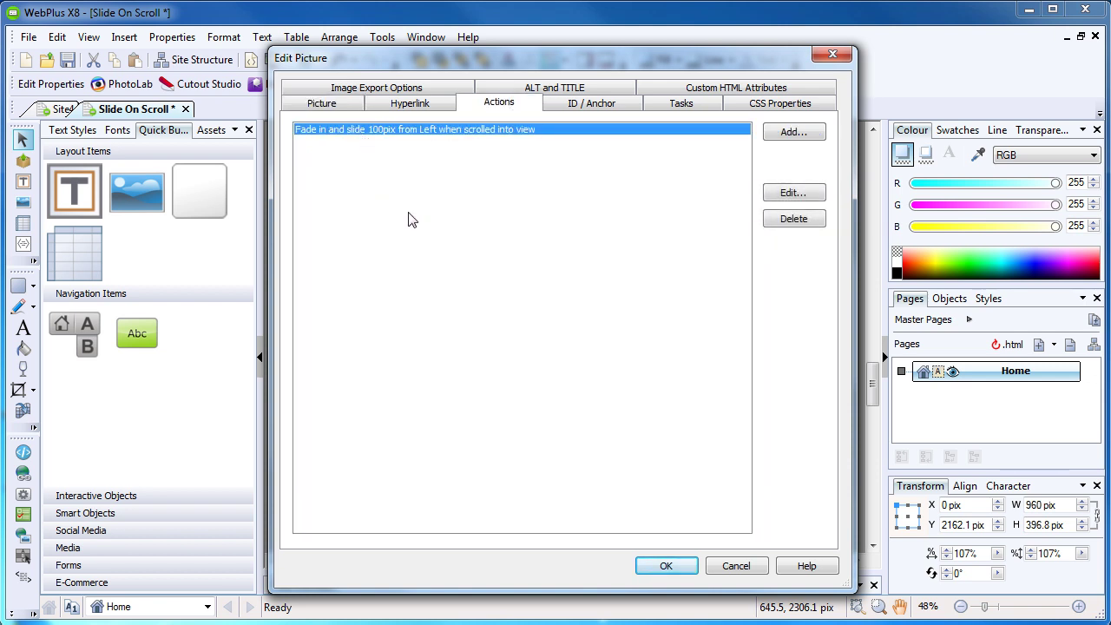
click(800, 224)
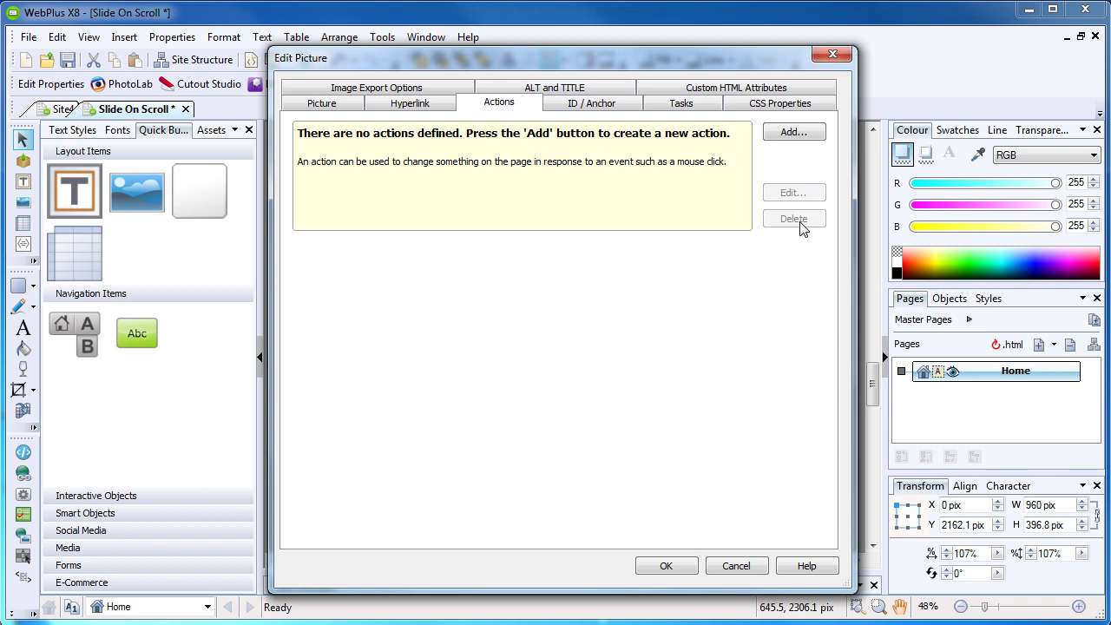
click(680, 574)
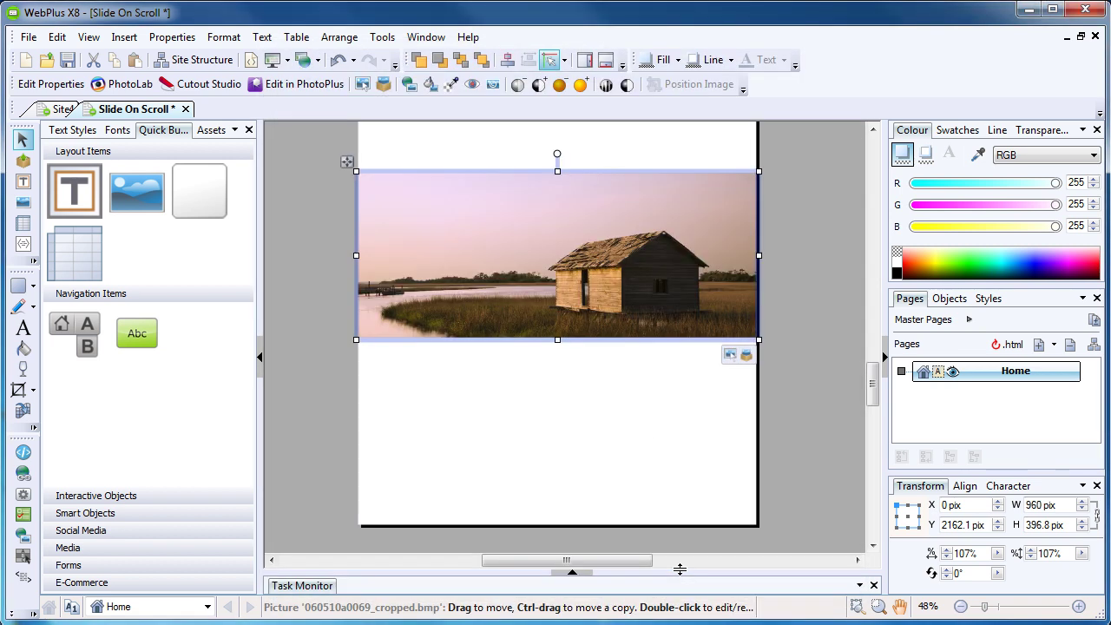
click(350, 155)
- Draw a roughly 332 by 125 pix panel over the photo's top-left and choose the grey bordered background
scroll(344, 149, up, 1)
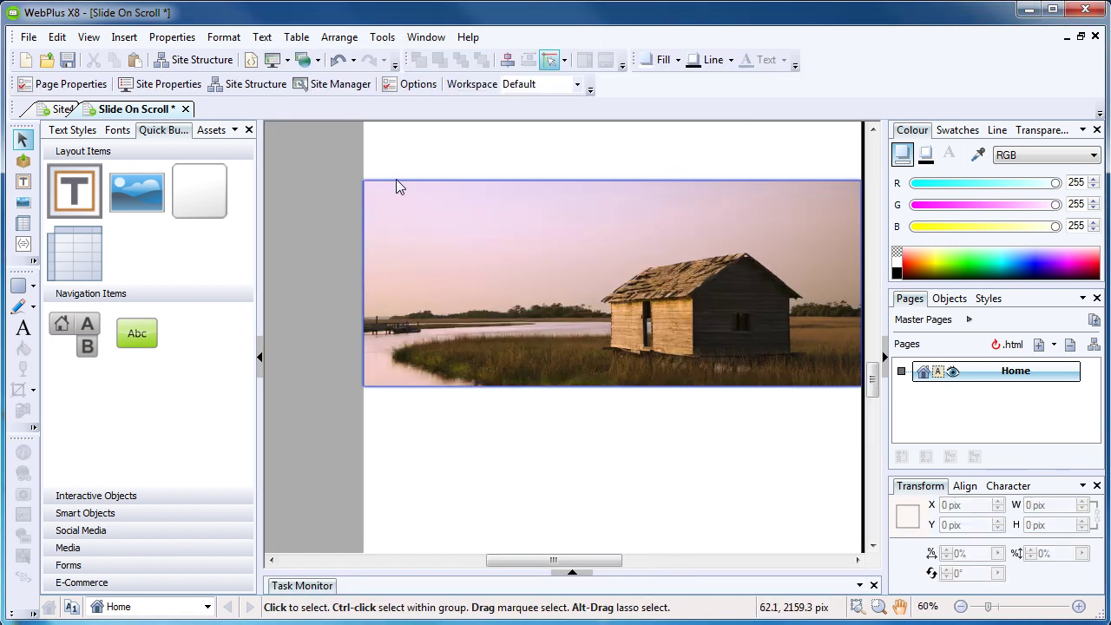
scroll(396, 179, up, 2)
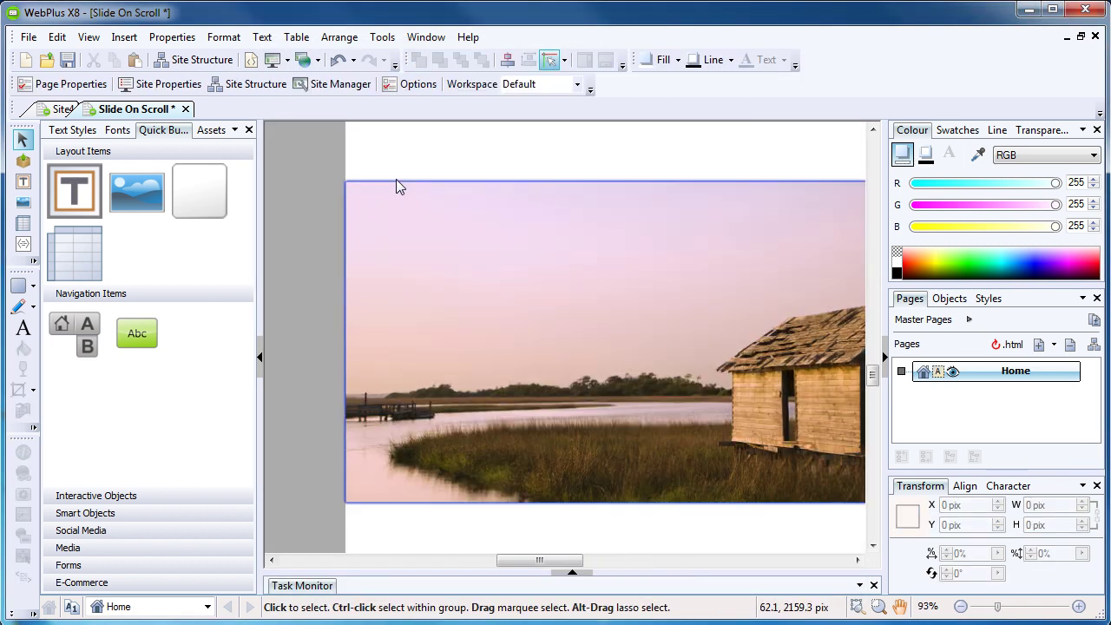
click(208, 192)
drag(346, 182, 614, 283)
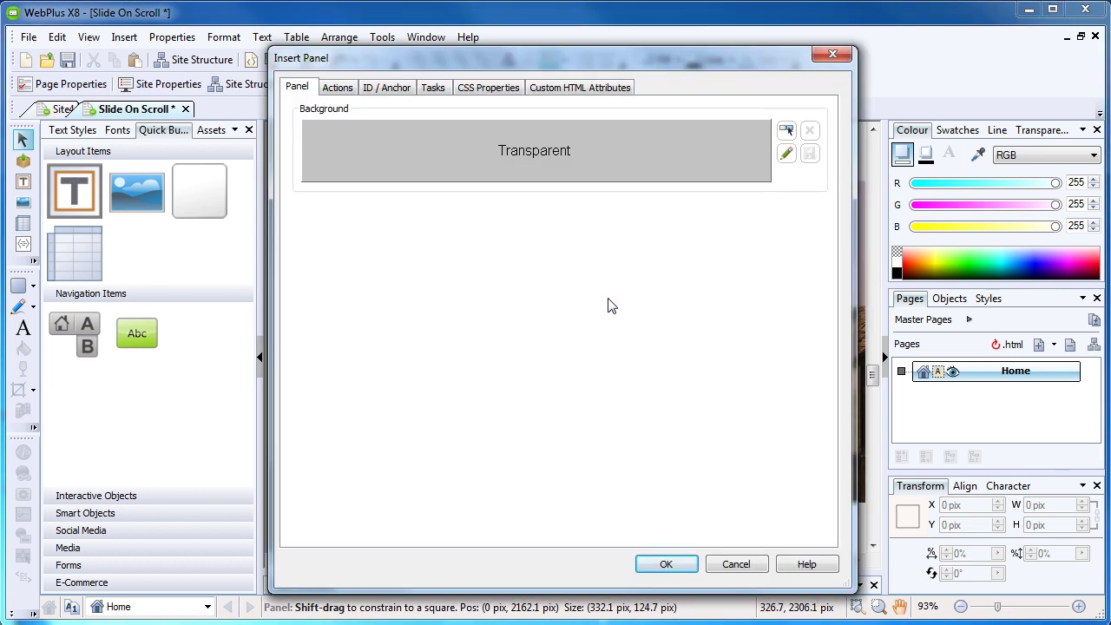
click(505, 161)
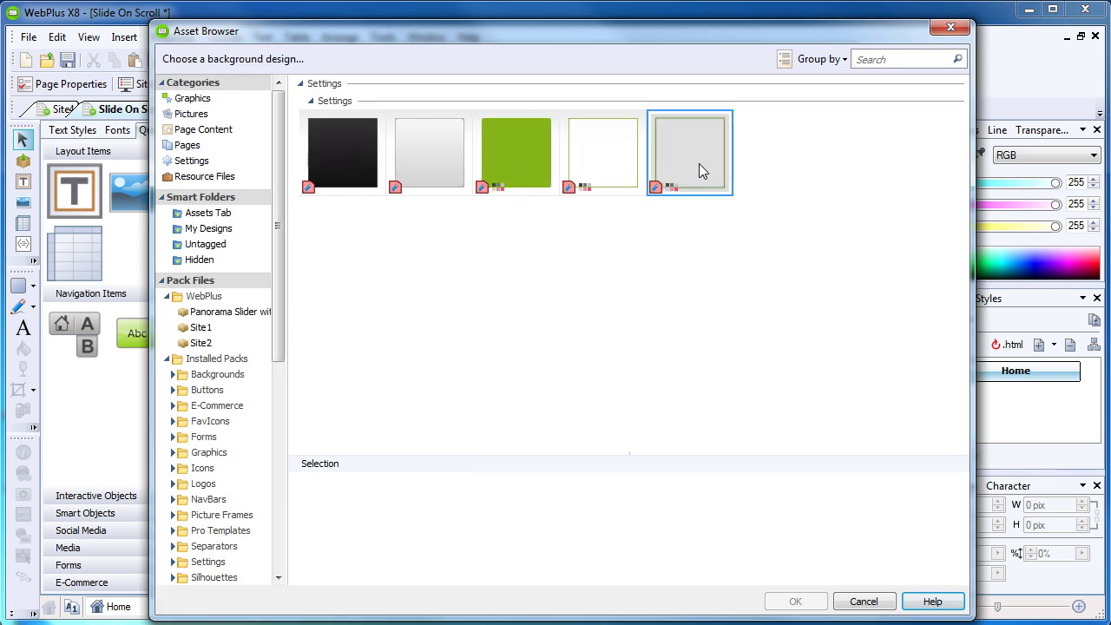
click(699, 168)
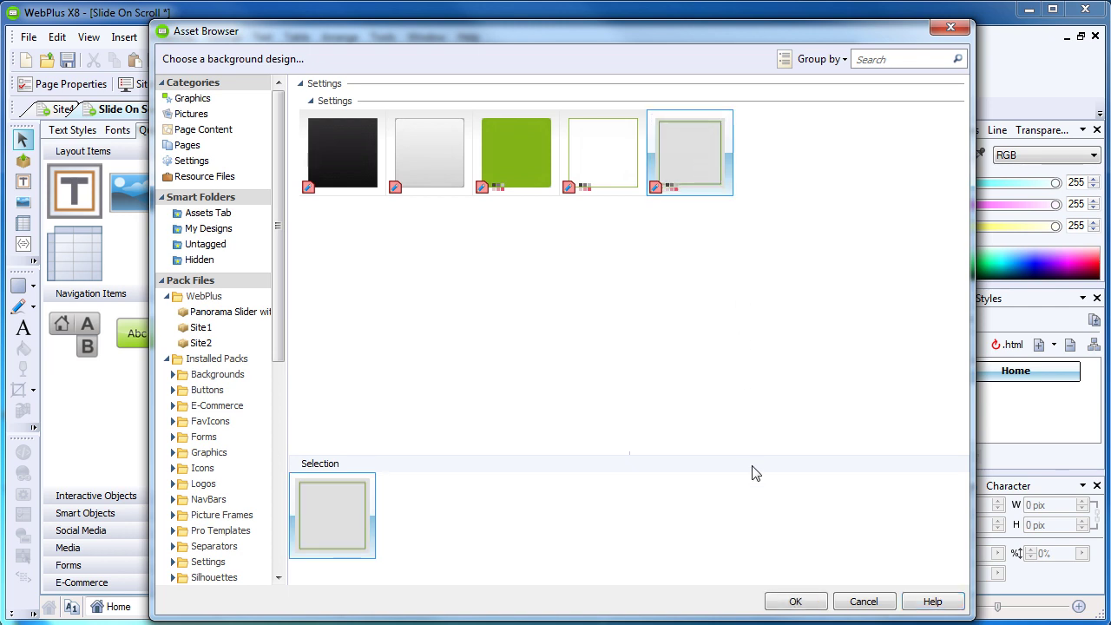
- Accept the grey background and give the panel a Slide on Scroll action at 250 ms
click(796, 602)
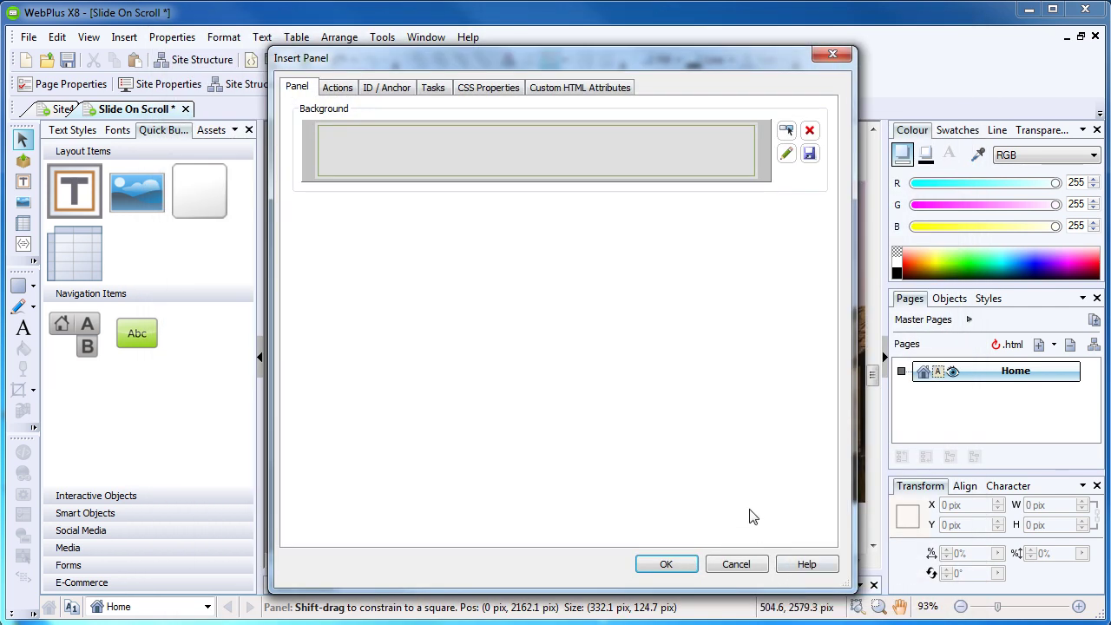
click(345, 94)
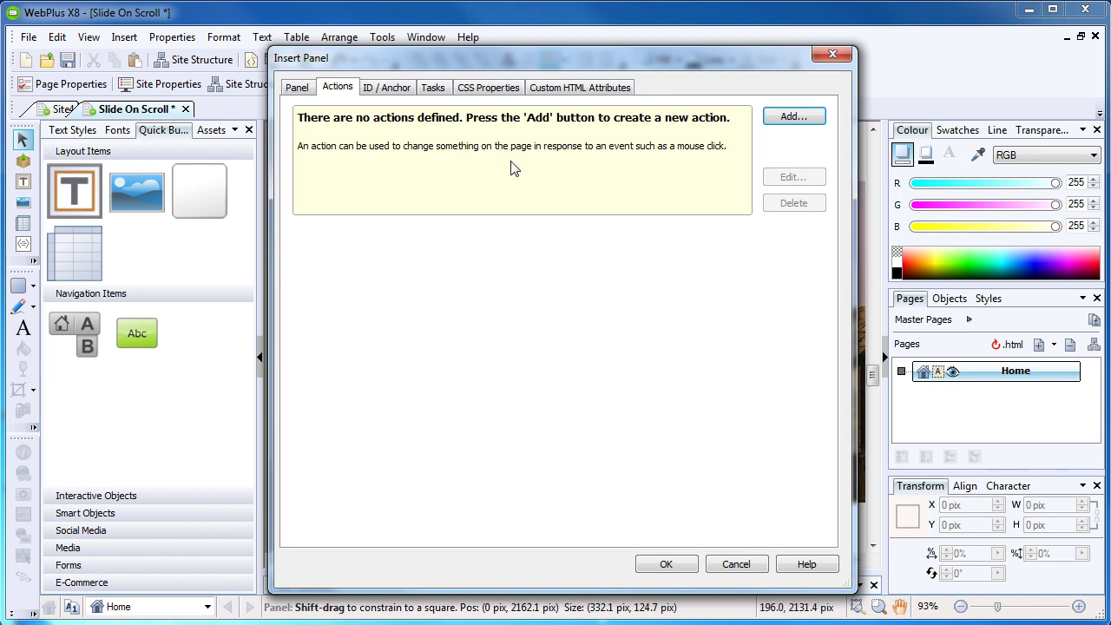
click(802, 117)
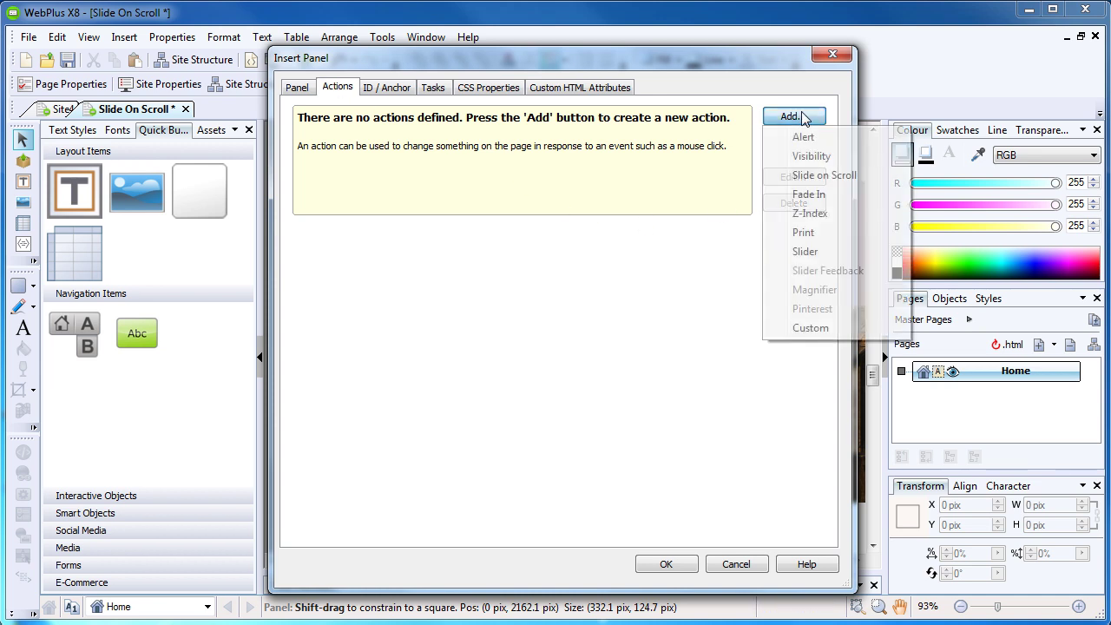
click(803, 176)
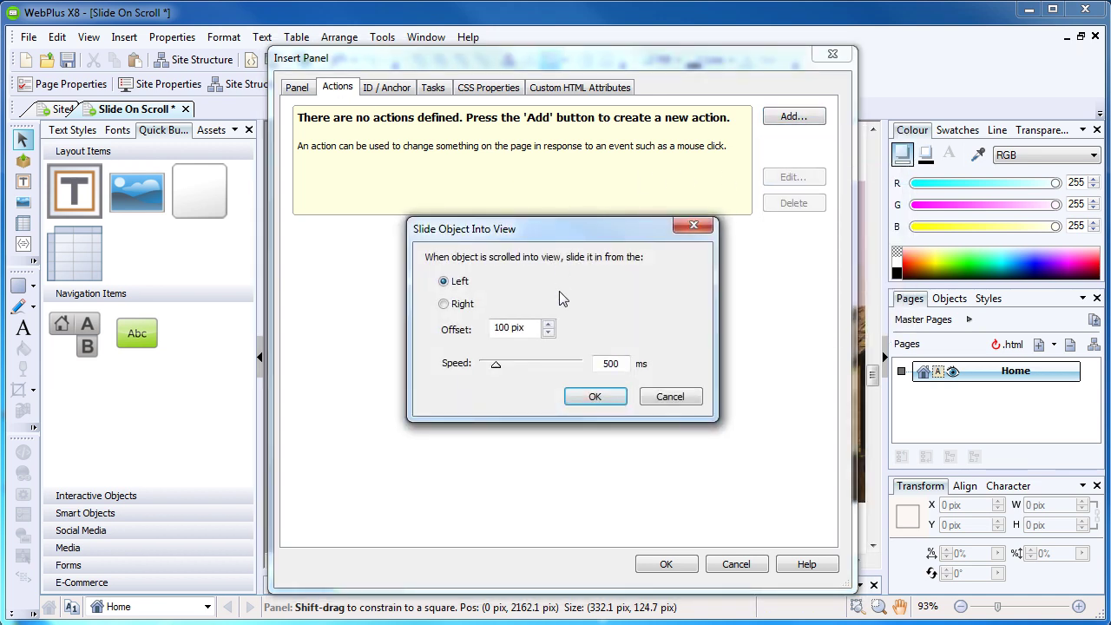
double_click(611, 363)
text(25)
click(585, 399)
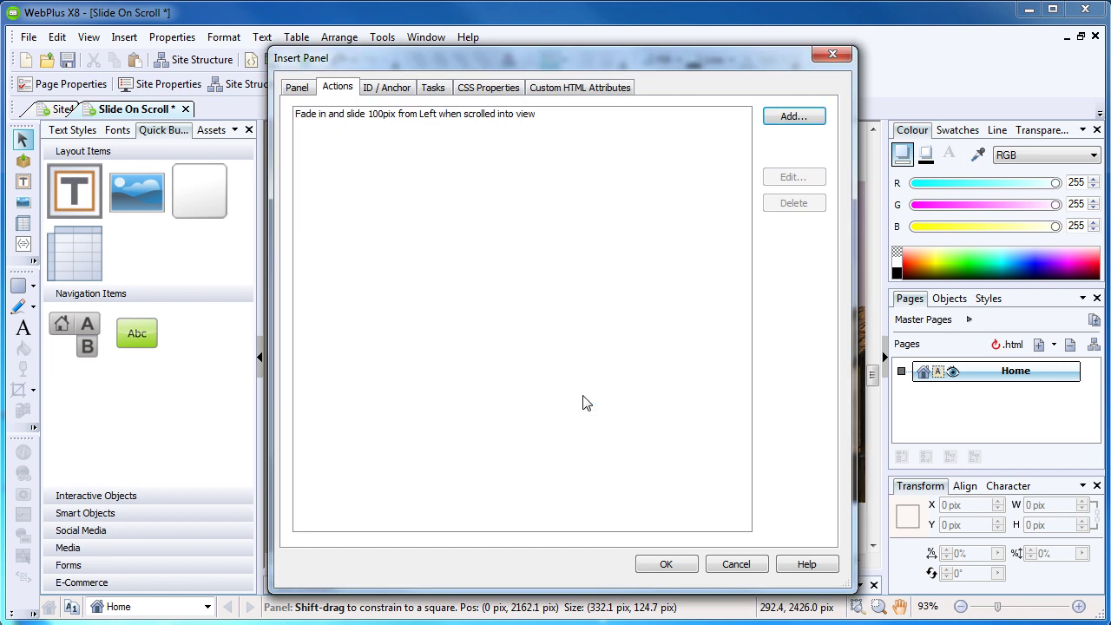
click(669, 565)
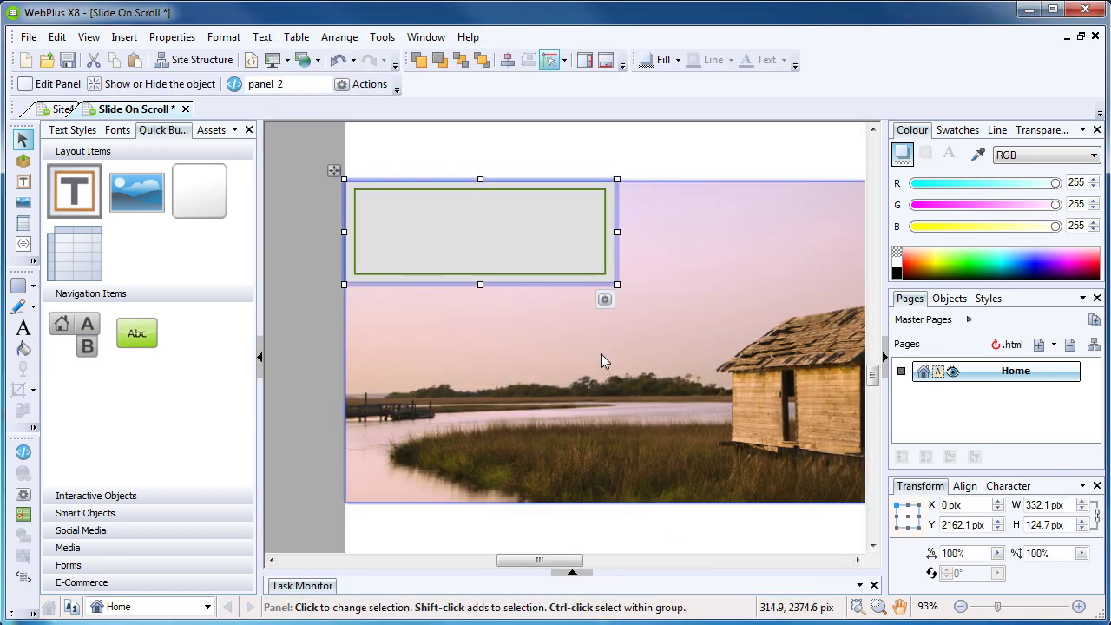
- Add a 'Marshlands' text frame inside the grey panel and size the text to 30 pt
click(397, 149)
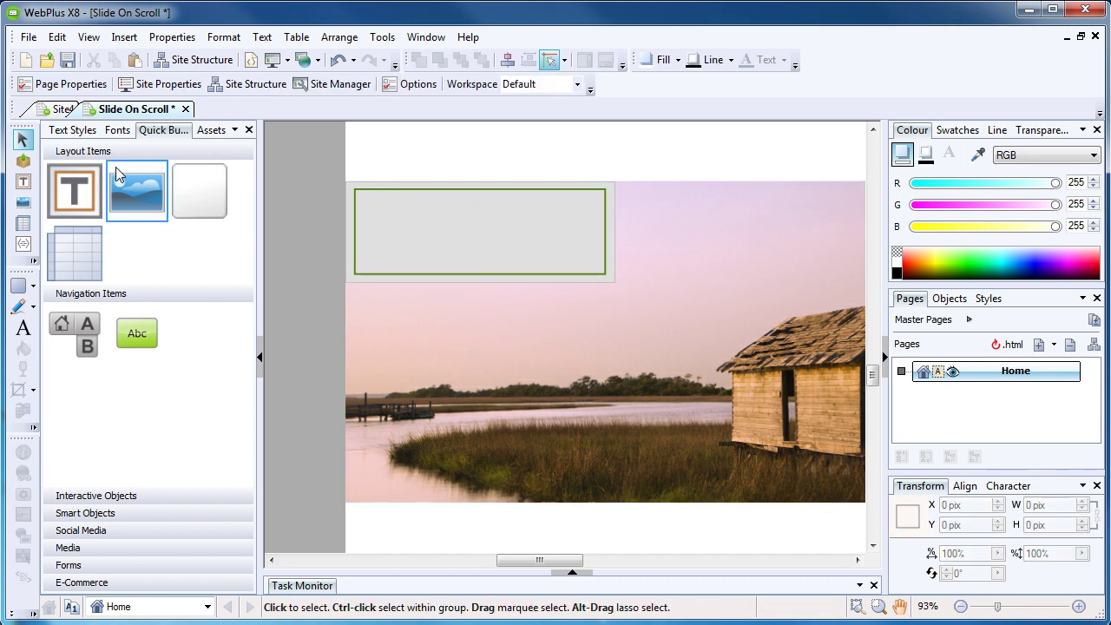
click(63, 187)
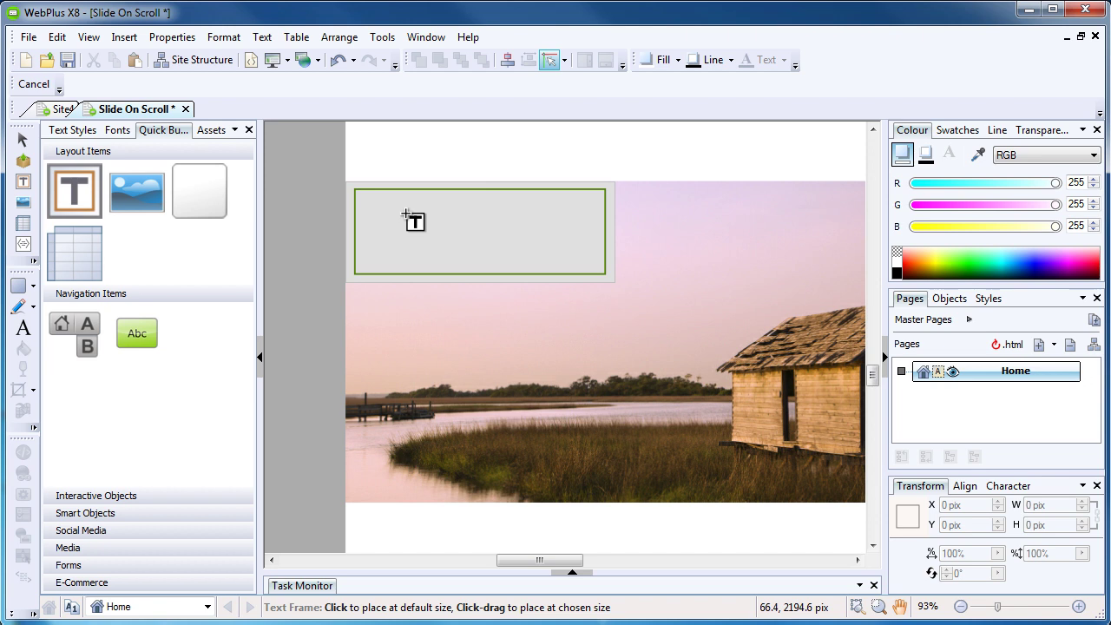
drag(411, 208, 599, 258)
text(Ma)
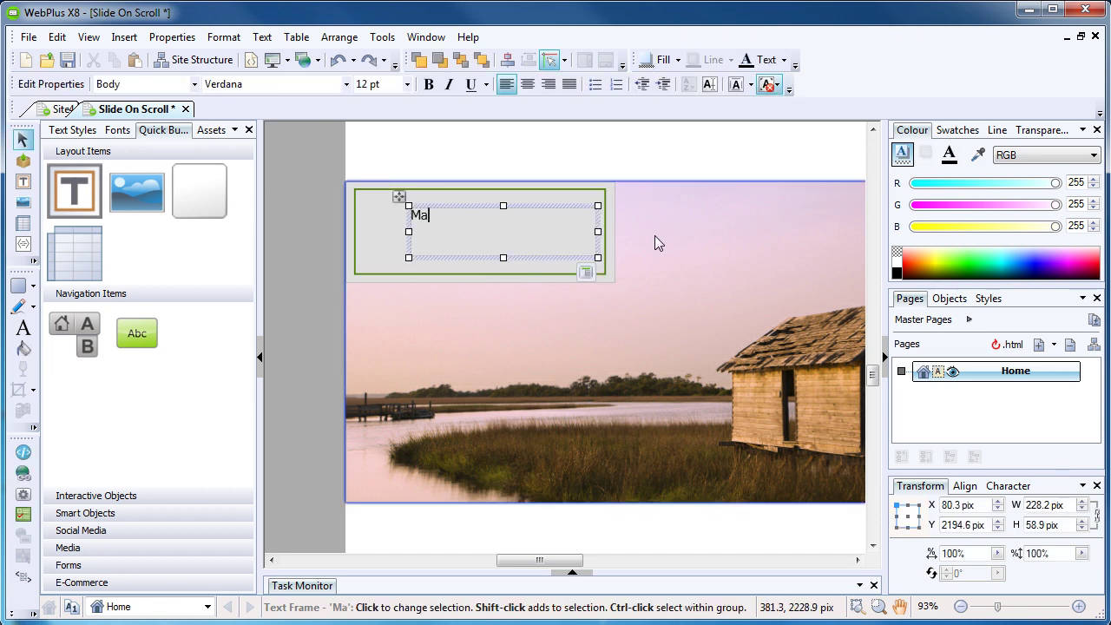
text(rshlands)
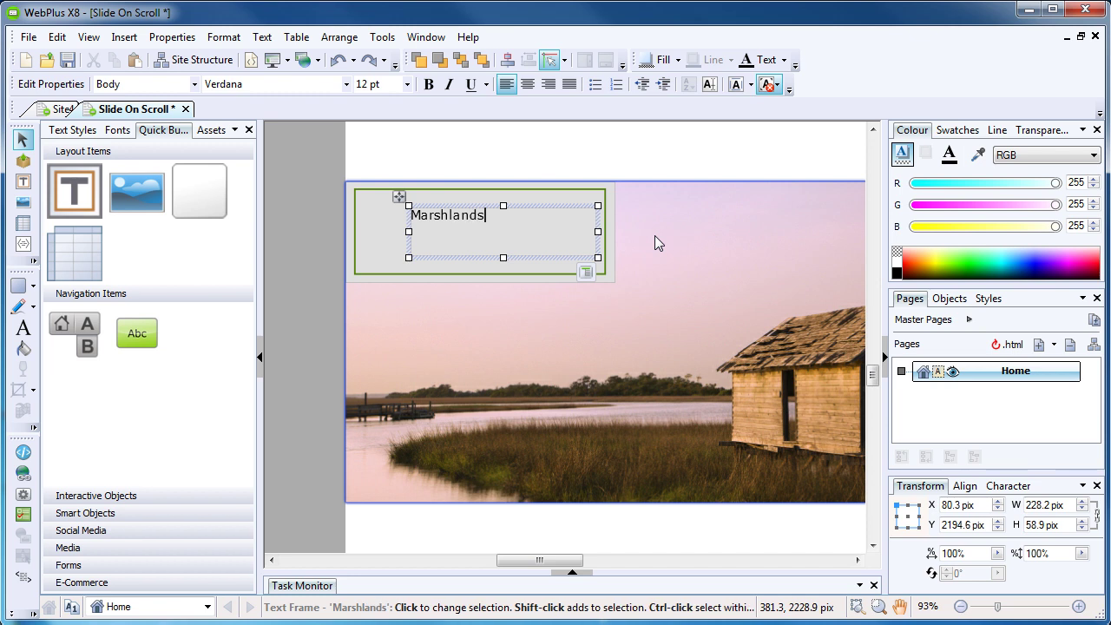
key(ctrl+a)
click(407, 84)
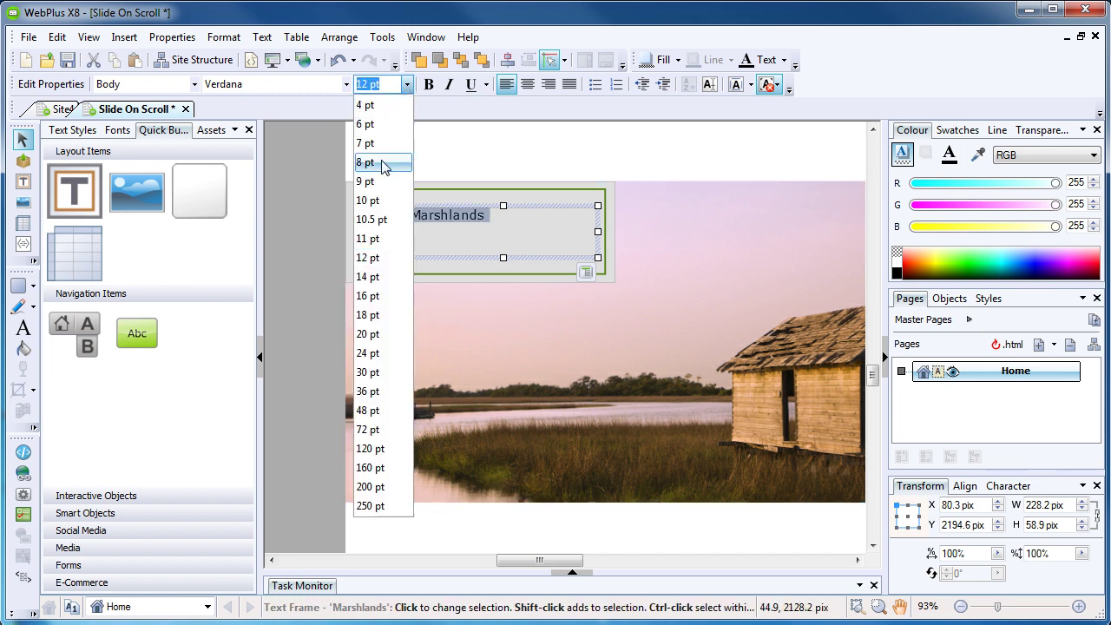
click(369, 375)
drag(502, 204, 502, 209)
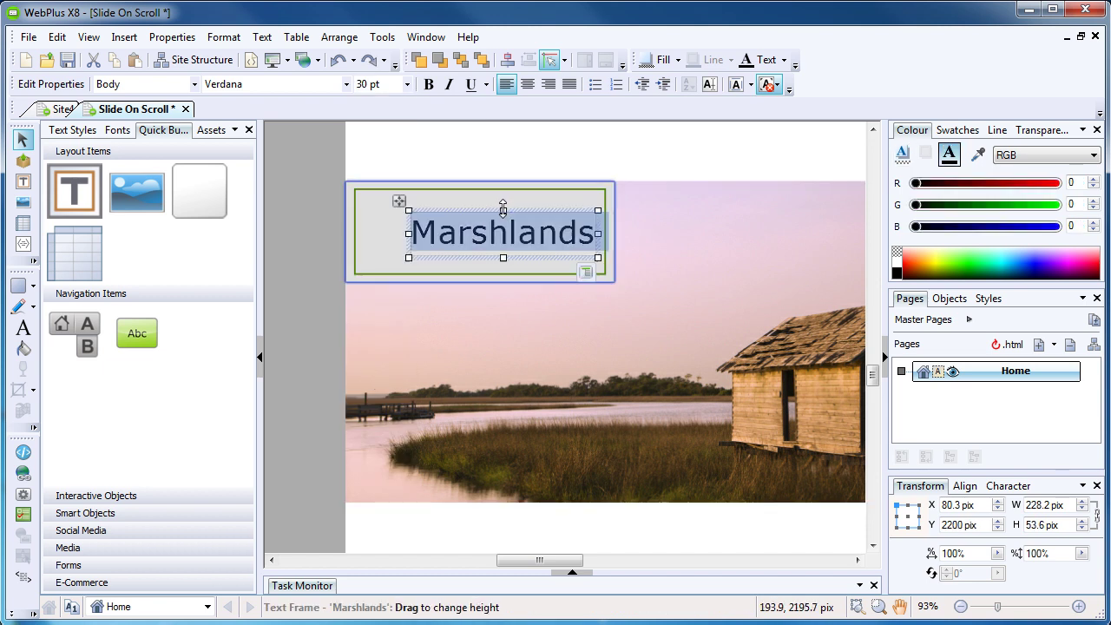
click(546, 151)
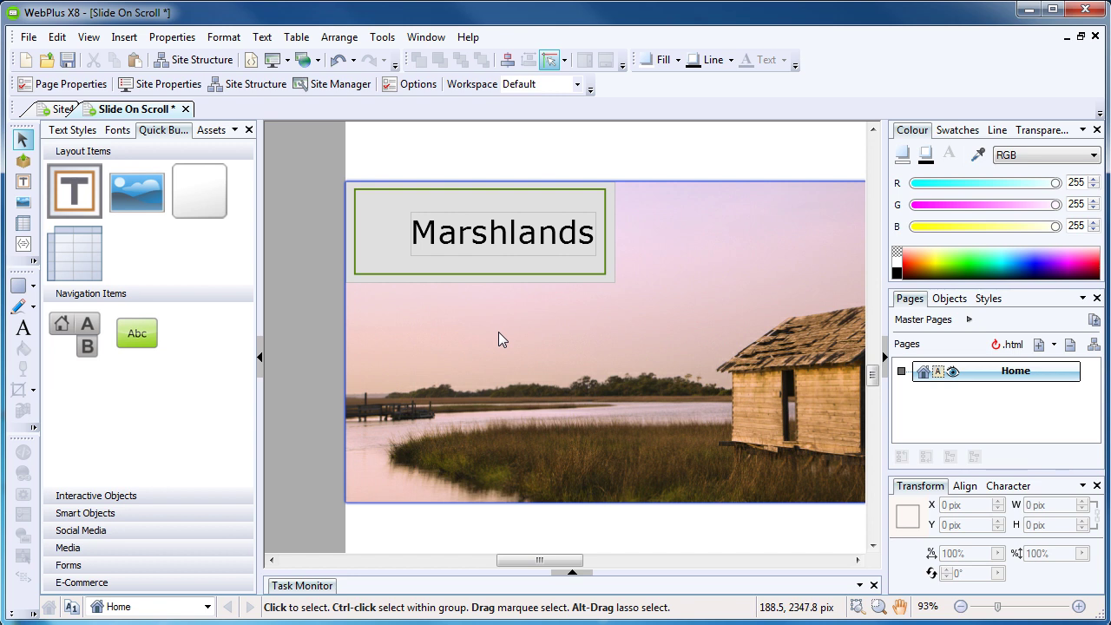
- Search the Asset Browser for 'question', add the green question-mark graphic, and place it left of Marshlands
click(213, 132)
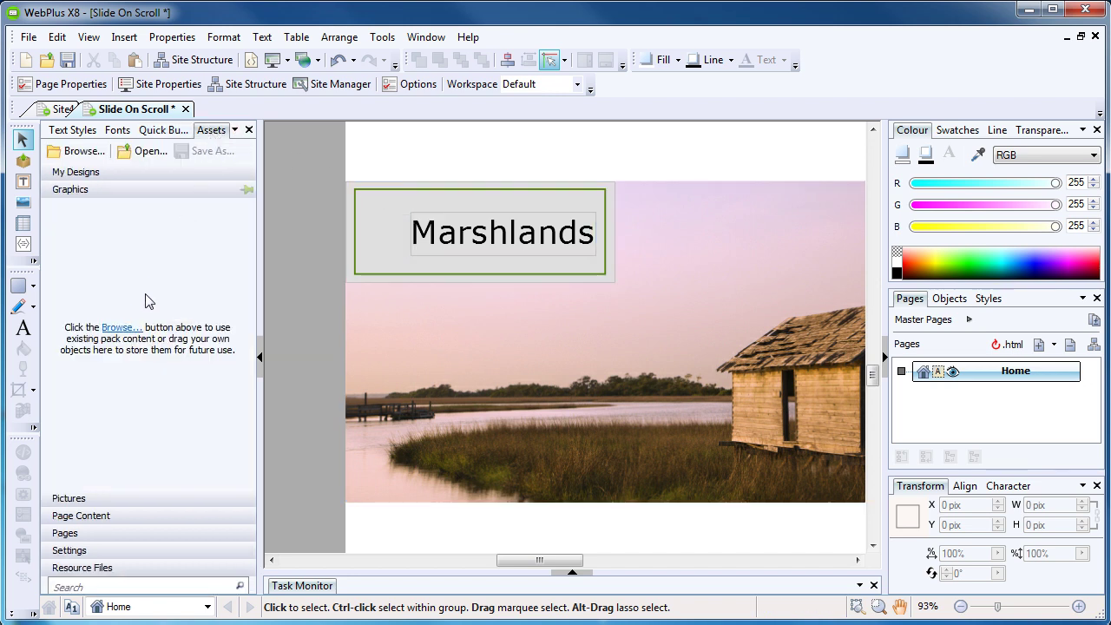
click(120, 328)
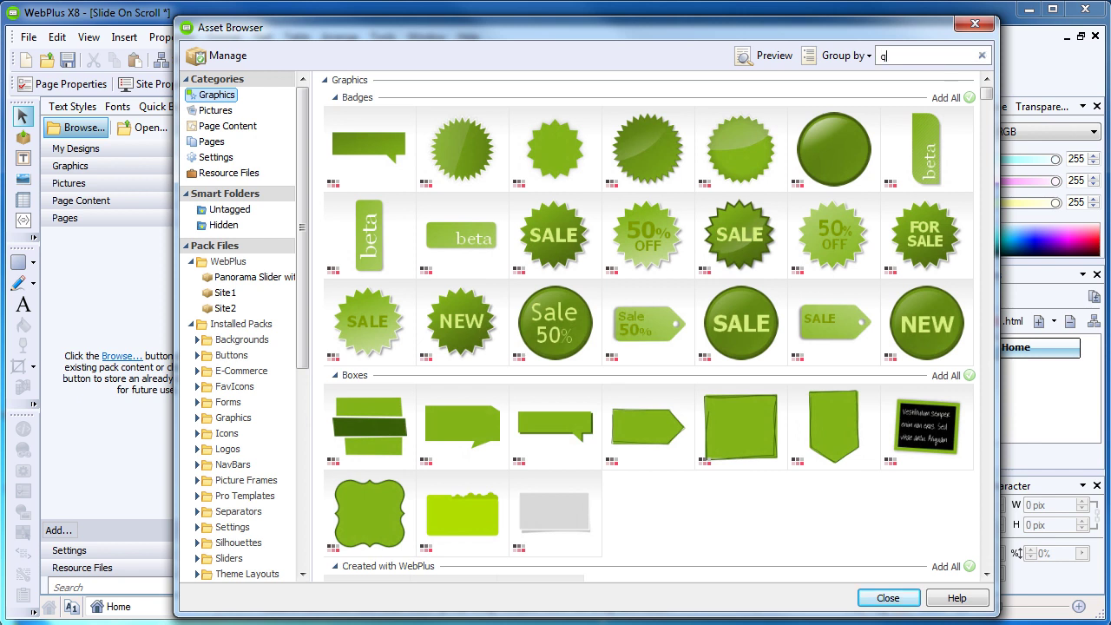
text(question)
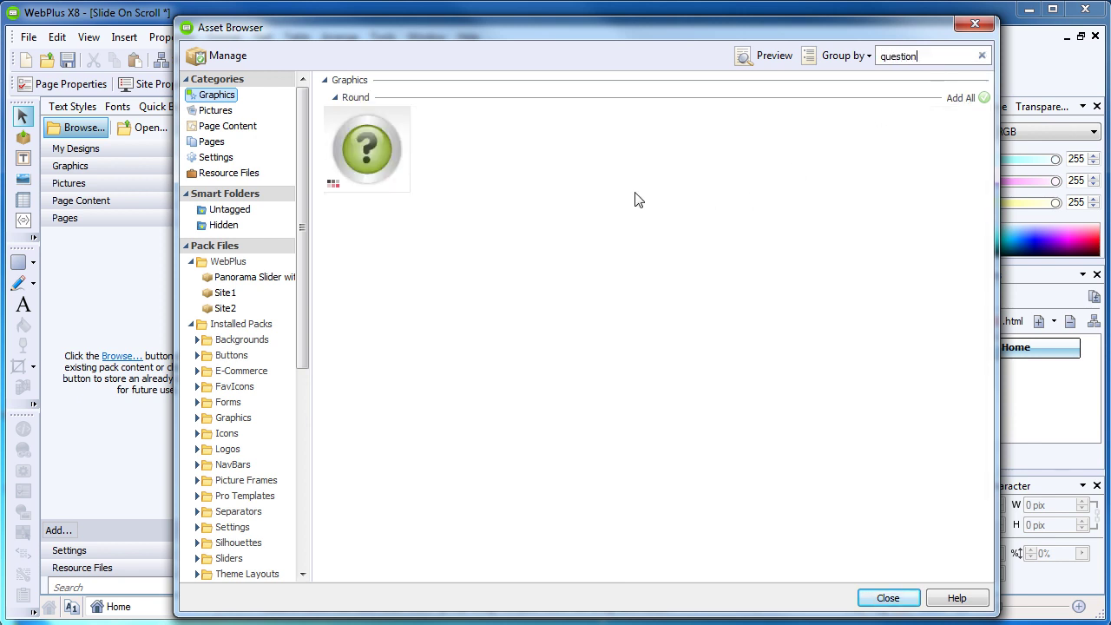
click(384, 149)
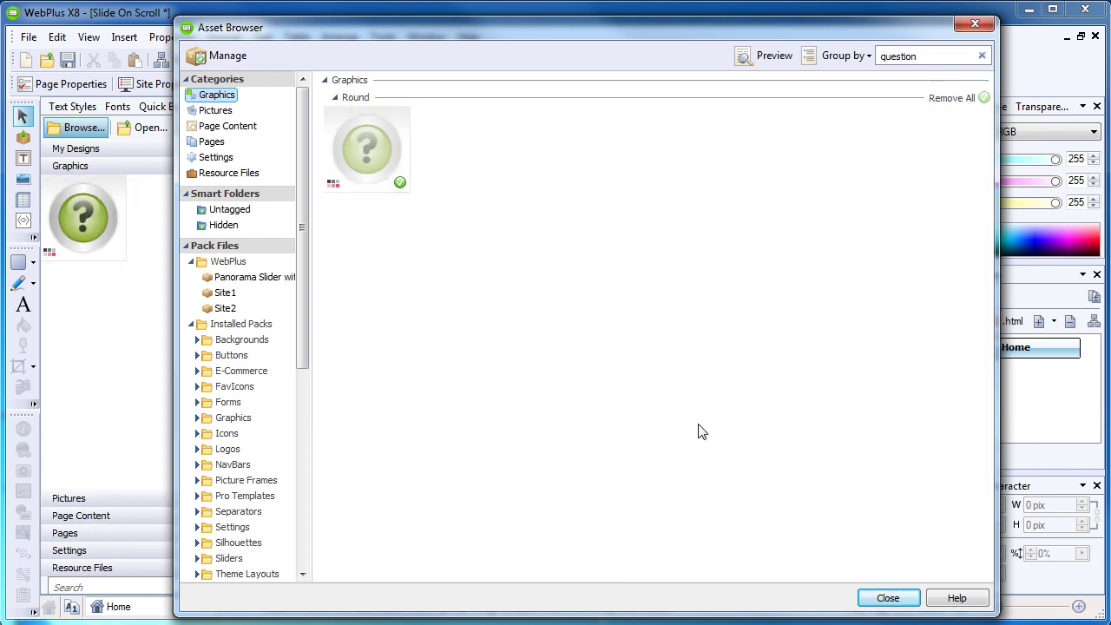
click(888, 599)
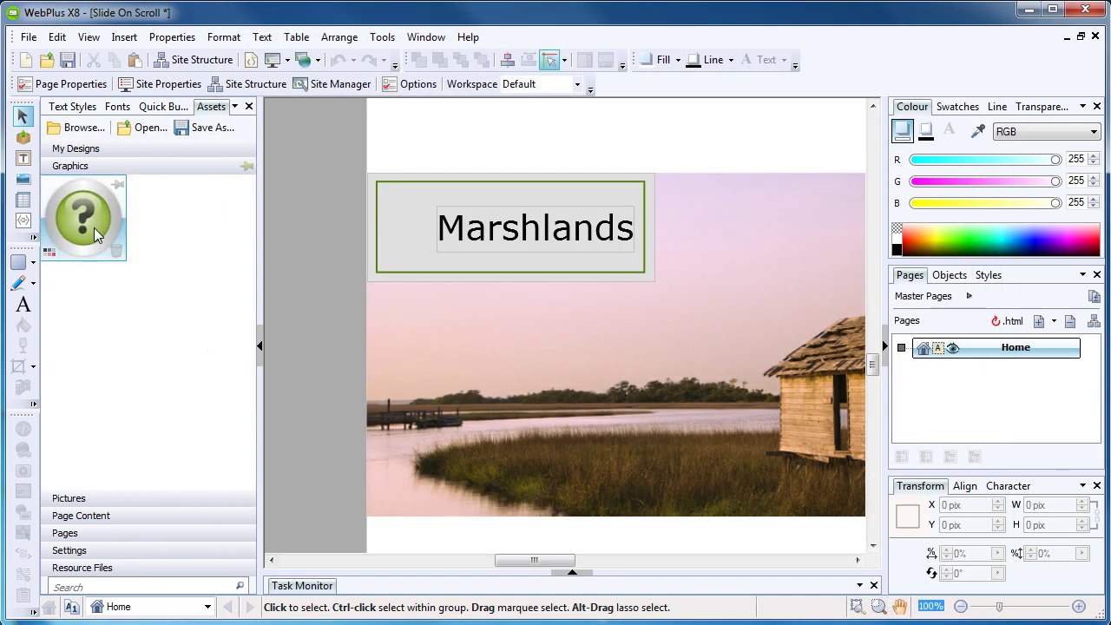
drag(79, 221, 408, 229)
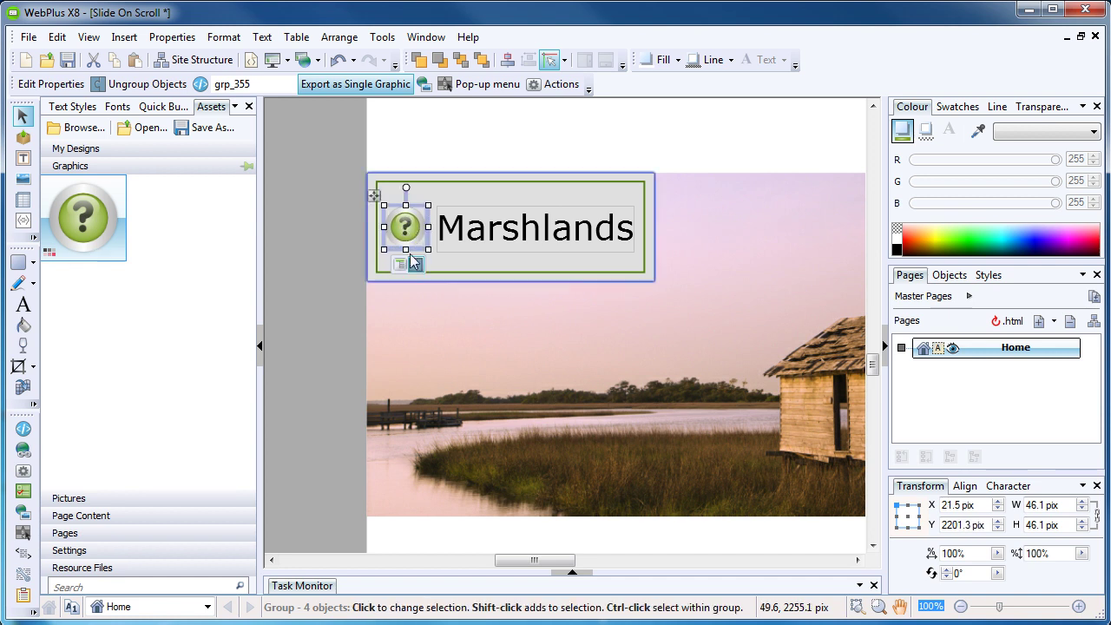
key(Escape)
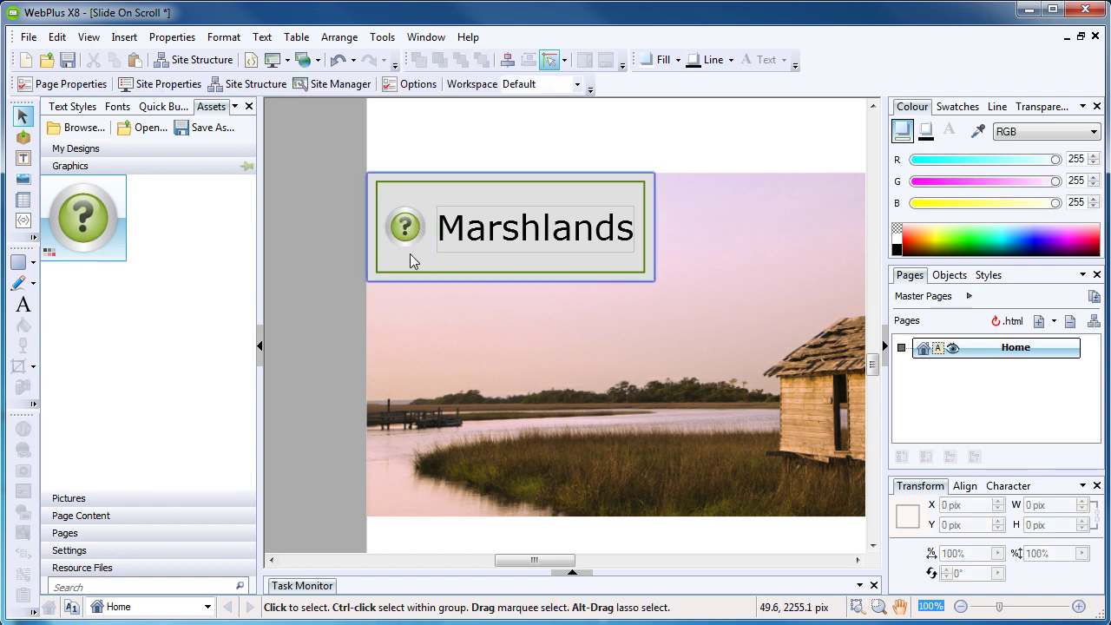
- Preview the page in Chrome and scroll down to watch the Marshlands panel slide in over the shed photo
click(272, 59)
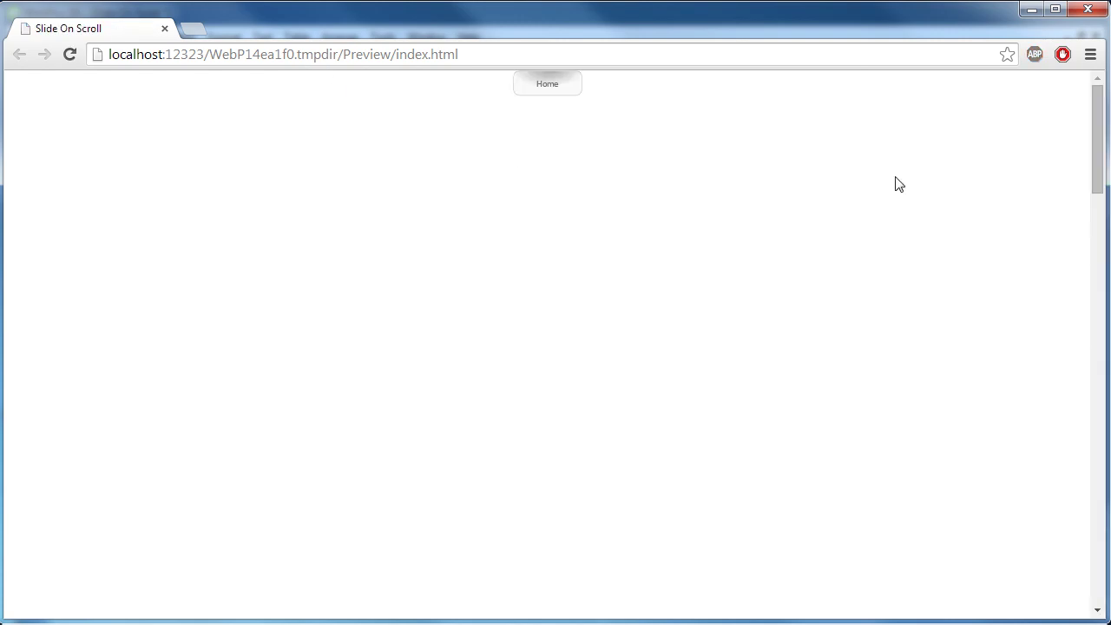
drag(1096, 139, 1072, 389)
- Close the preview and import steak photo 070214g0120 from the Steak folder onto the page
click(1088, 8)
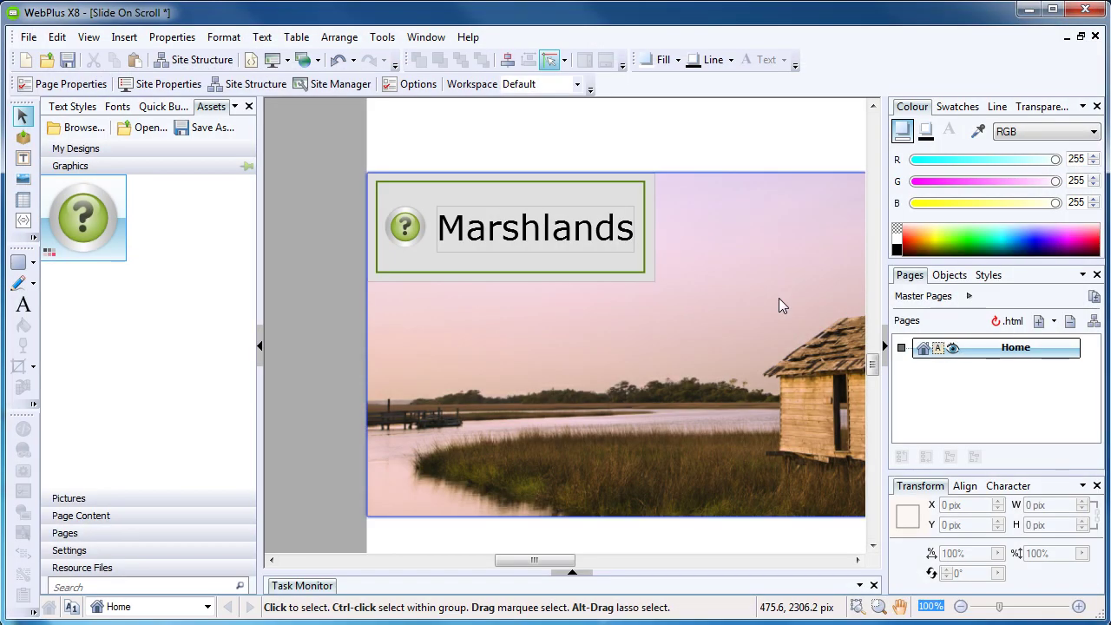
click(779, 298)
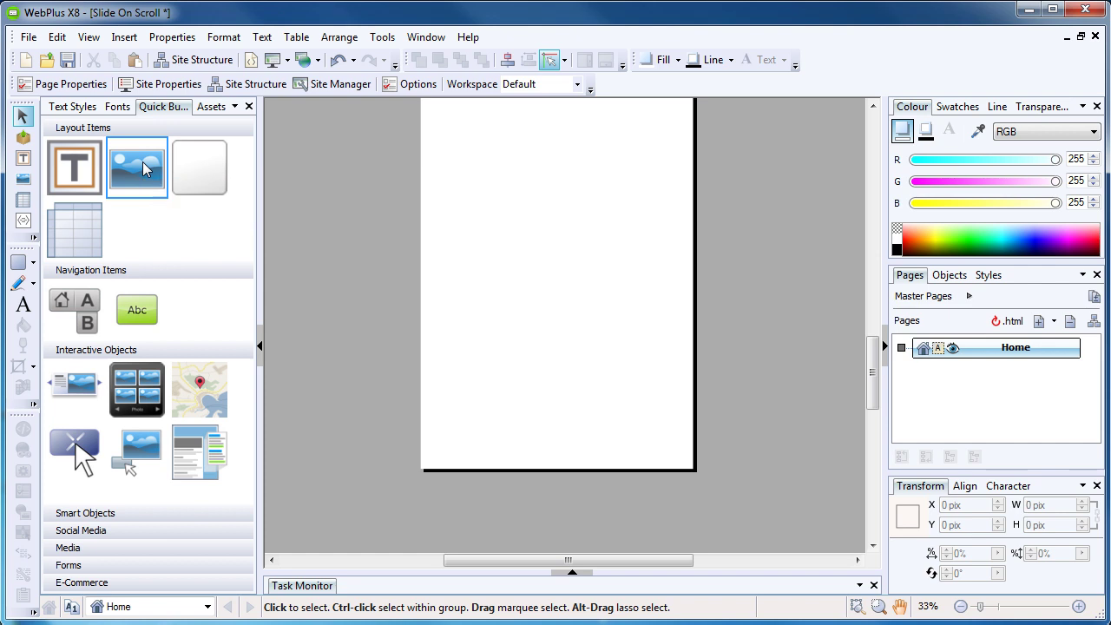
click(136, 168)
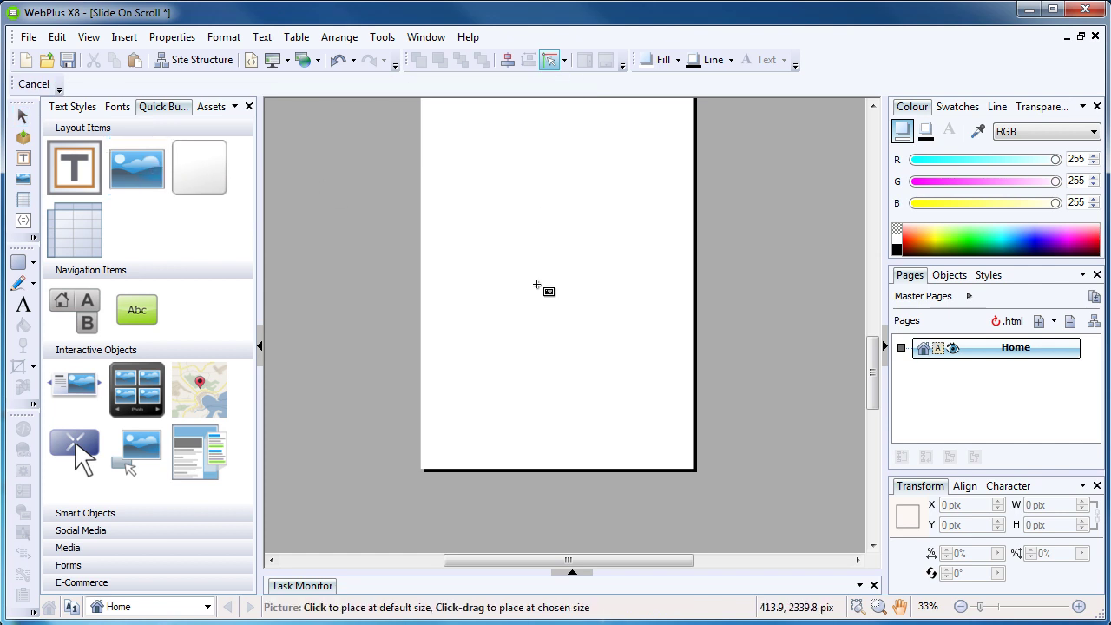
click(535, 305)
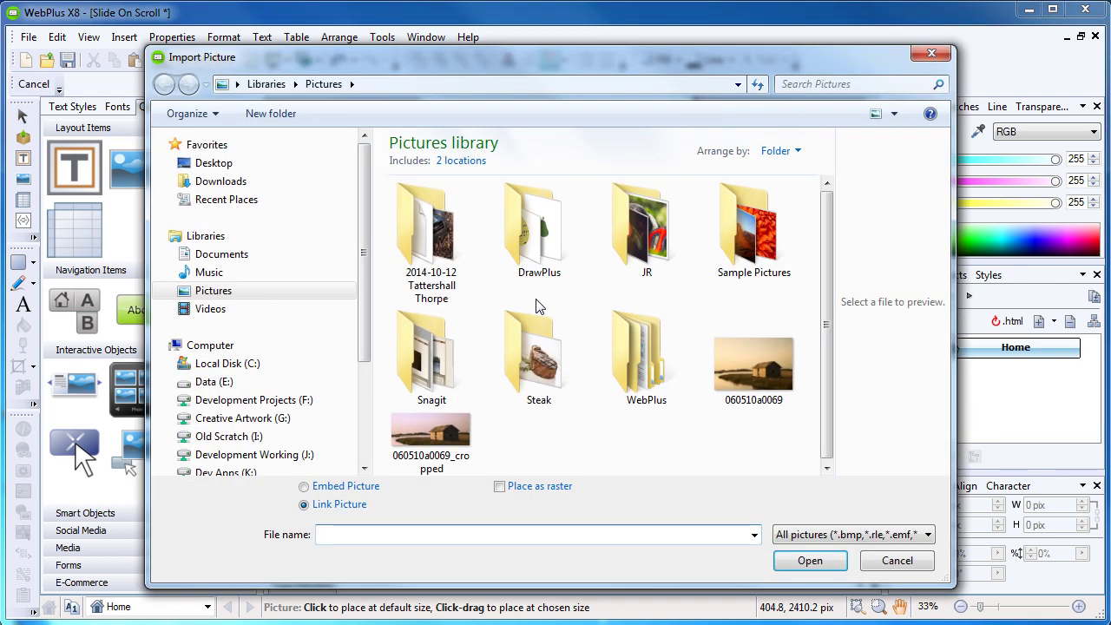
double_click(537, 371)
click(430, 212)
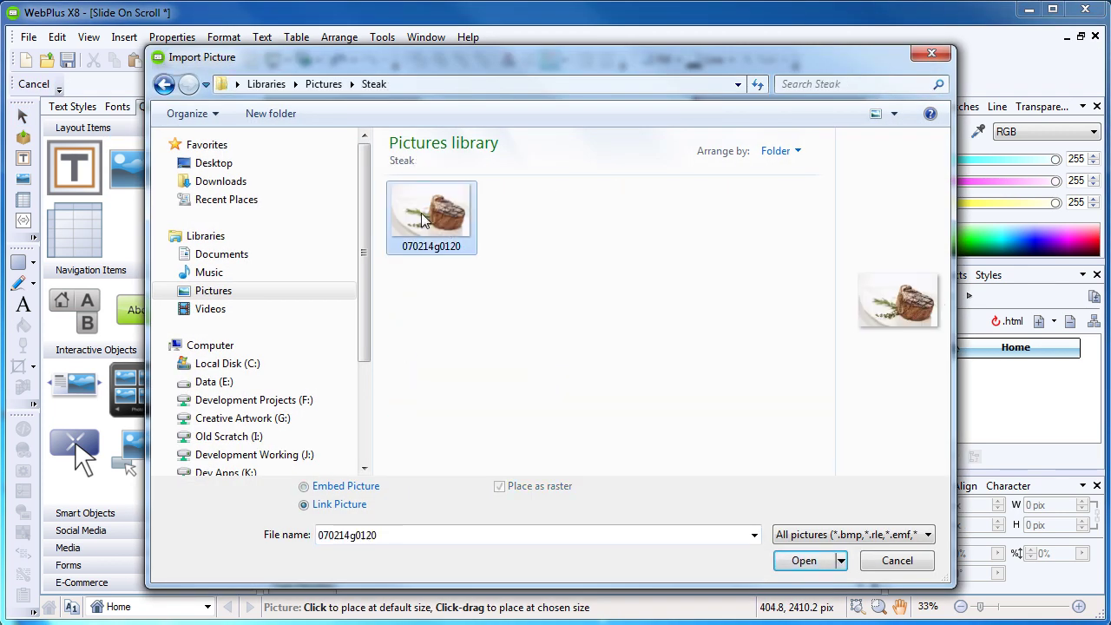
click(803, 560)
- Shrink the steak picture to 60% size and position it on the page
drag(632, 414, 528, 302)
drag(689, 359, 585, 289)
drag(495, 220, 541, 267)
- Add a Slide on Scroll action so the steak photo fades in sliding 100 pix from the Right
right_click(541, 268)
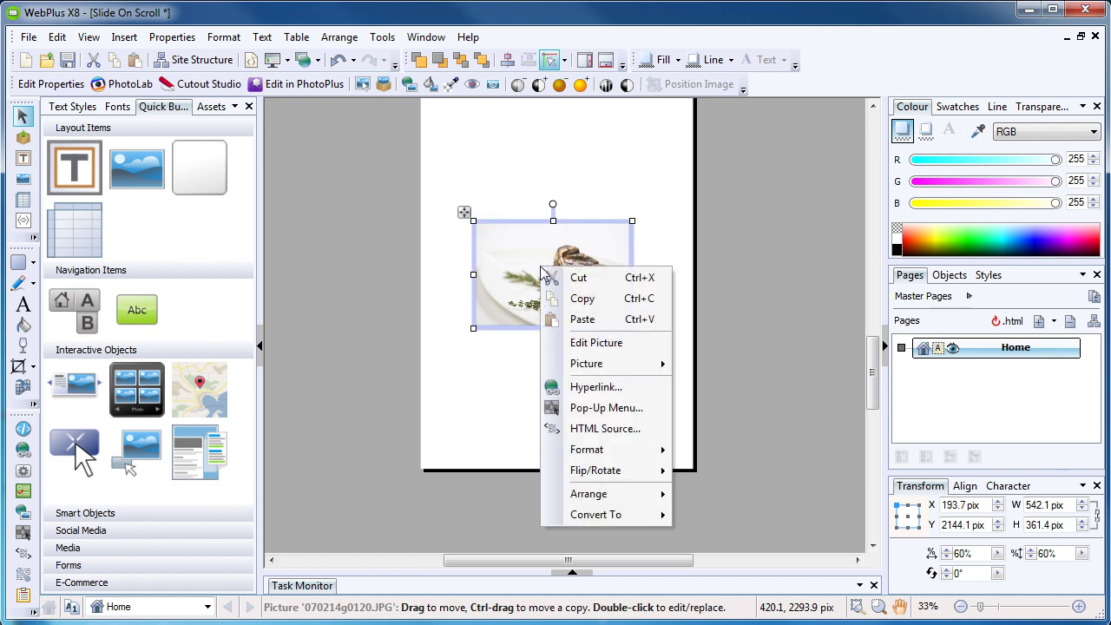
click(596, 343)
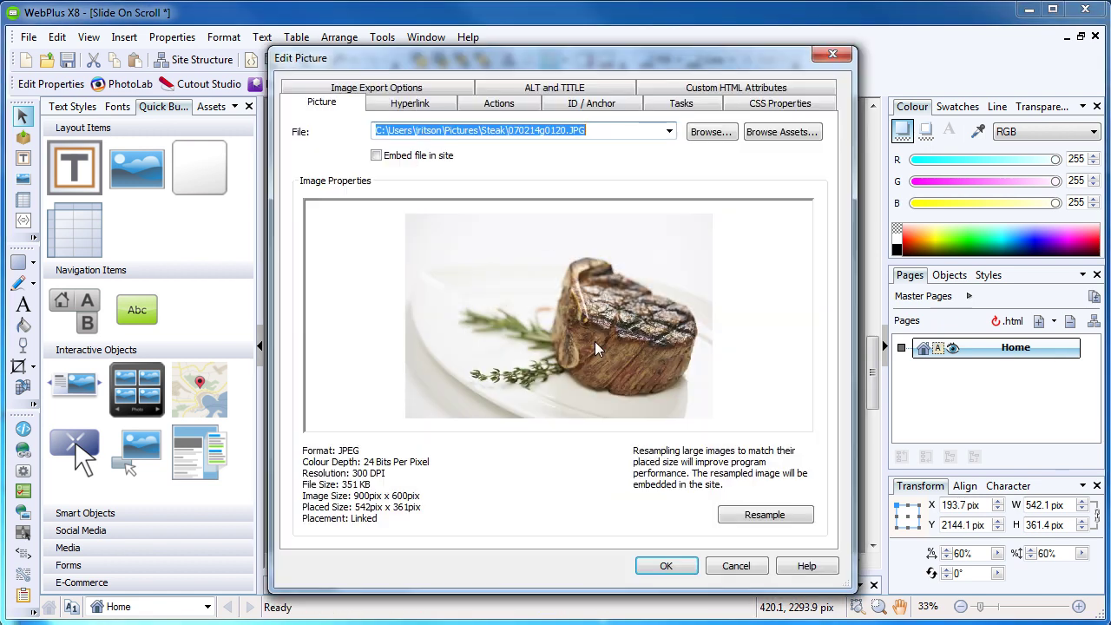
click(487, 105)
click(787, 146)
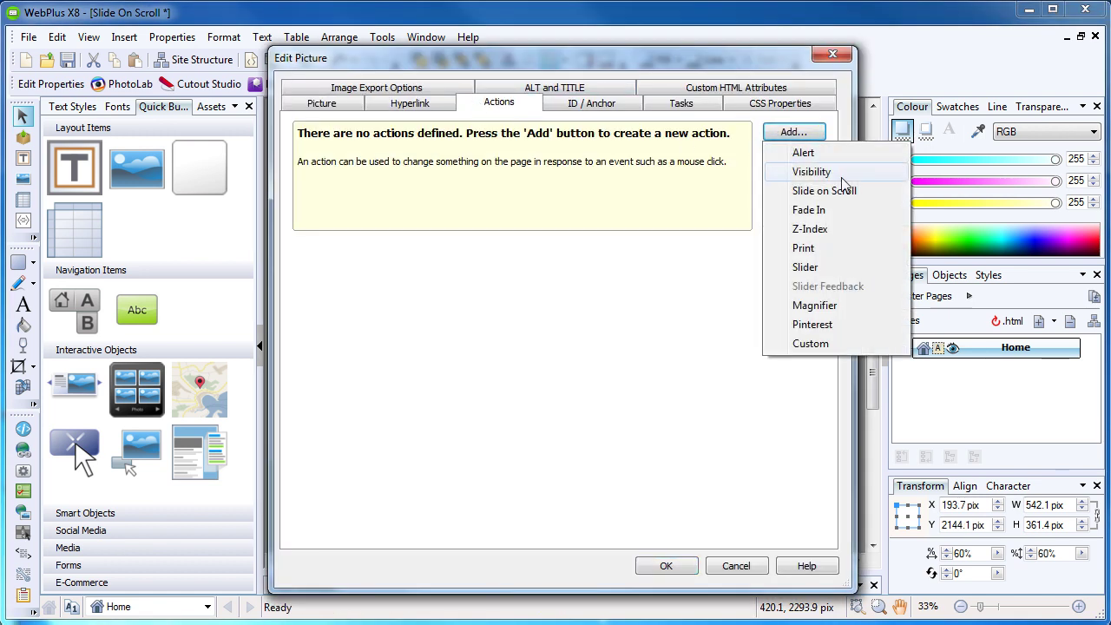
click(840, 185)
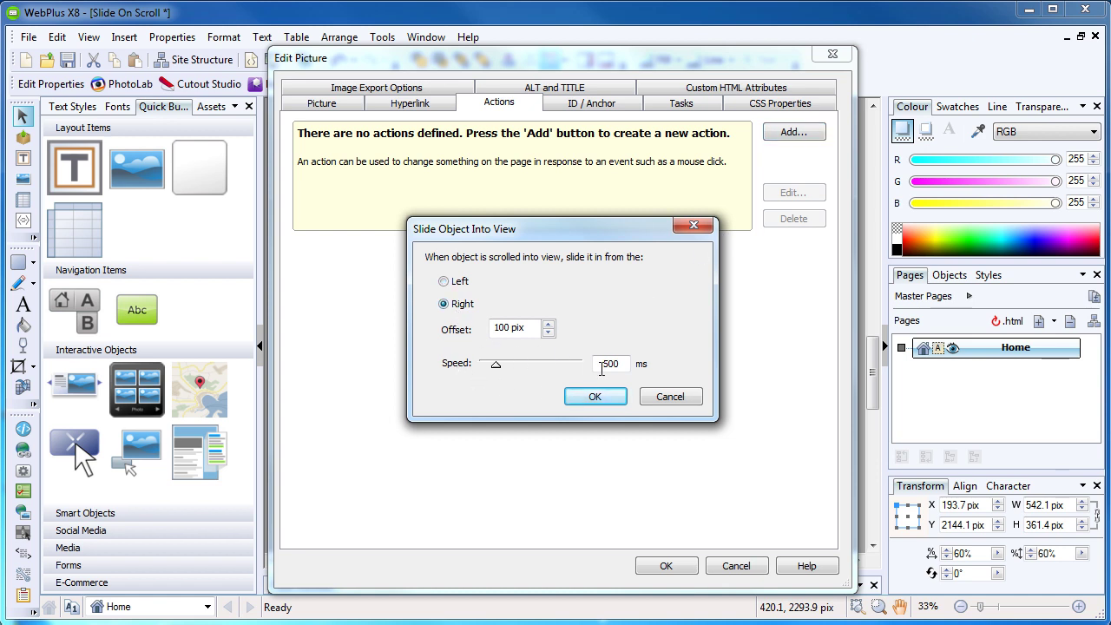
click(595, 395)
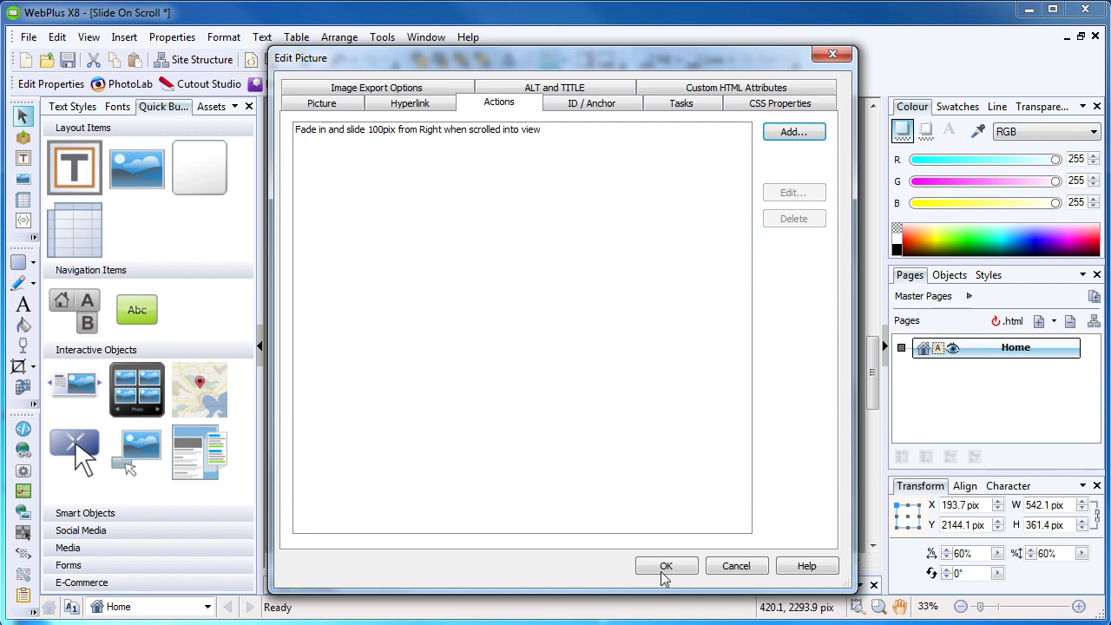
click(665, 565)
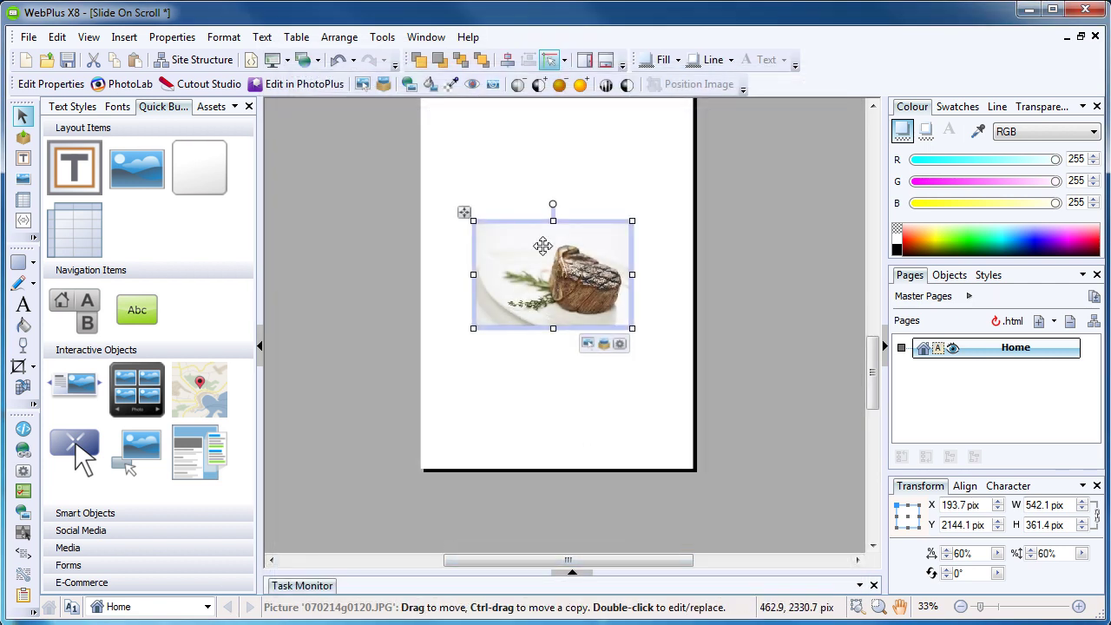
- Draw a text frame over the steak picture's top-left corner reading 'Tasty...' in 36 pt
key(Escape)
scroll(551, 248, up, 3)
scroll(551, 258, up, 1)
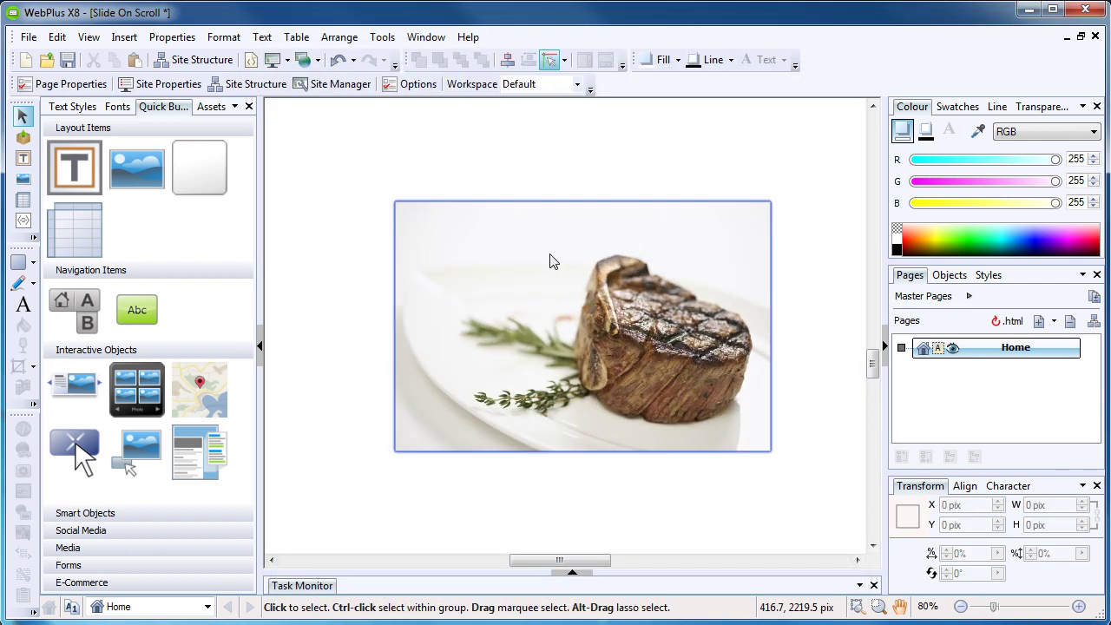
click(74, 167)
drag(395, 204, 555, 265)
text(Tasty...)
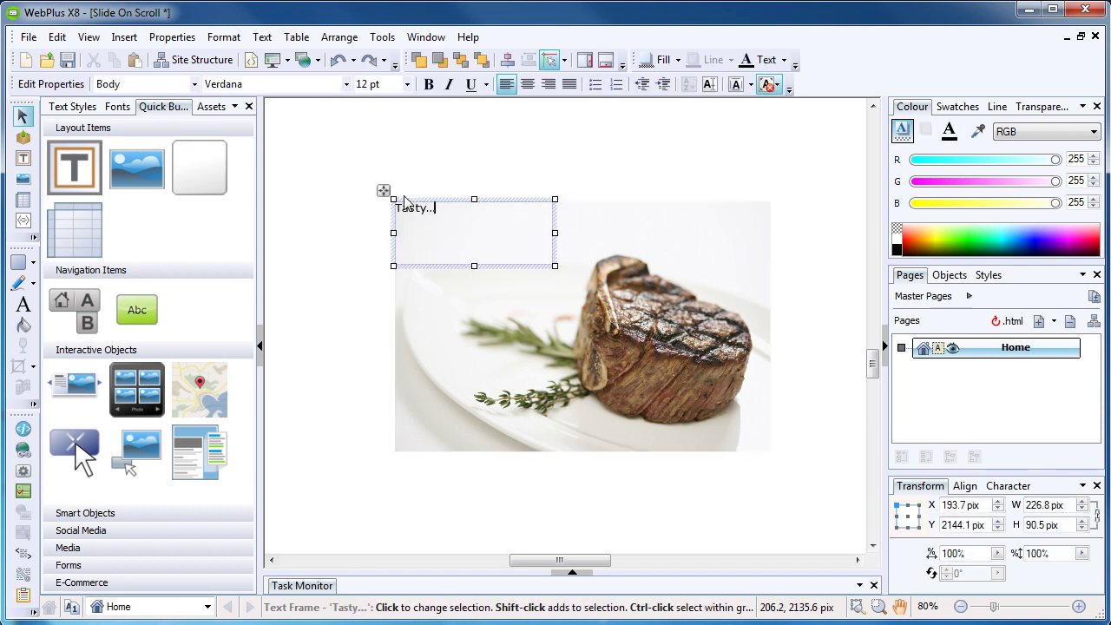
key(ctrl+a)
click(406, 84)
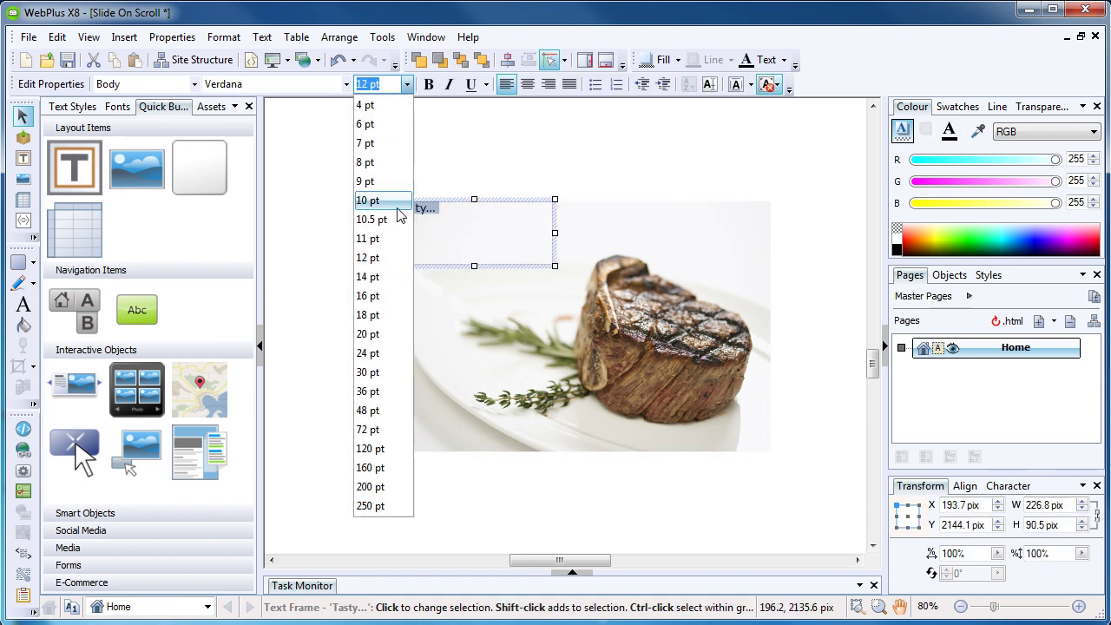
click(365, 389)
drag(506, 194, 526, 213)
- Give the Tasty... frame a Slide on Scroll action from the Left at 750 ms
right_click(515, 222)
click(573, 342)
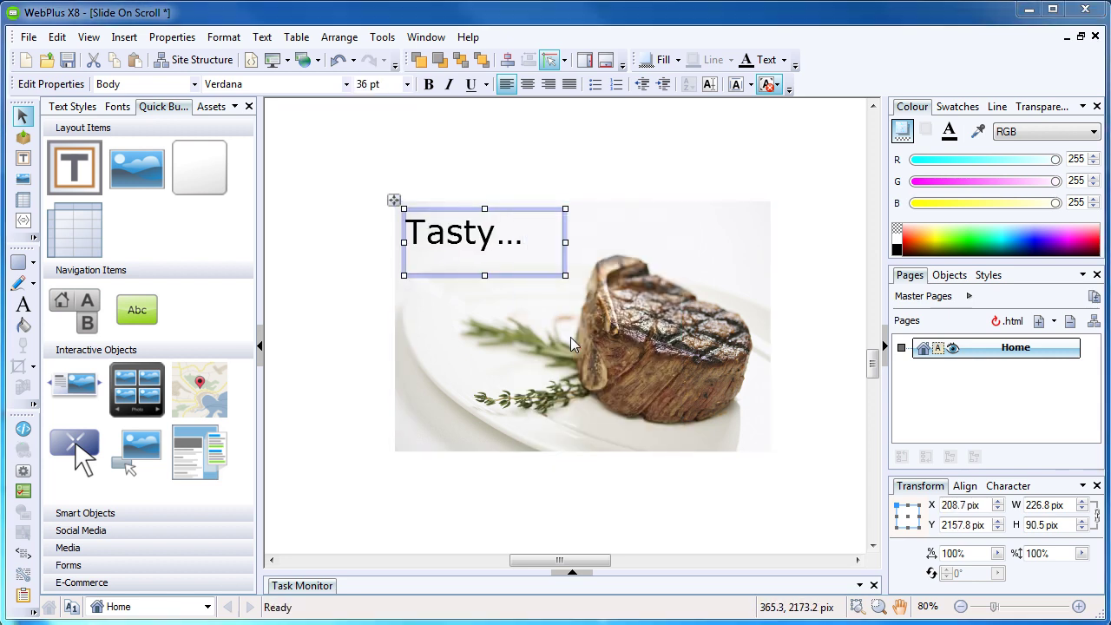
click(359, 87)
click(792, 116)
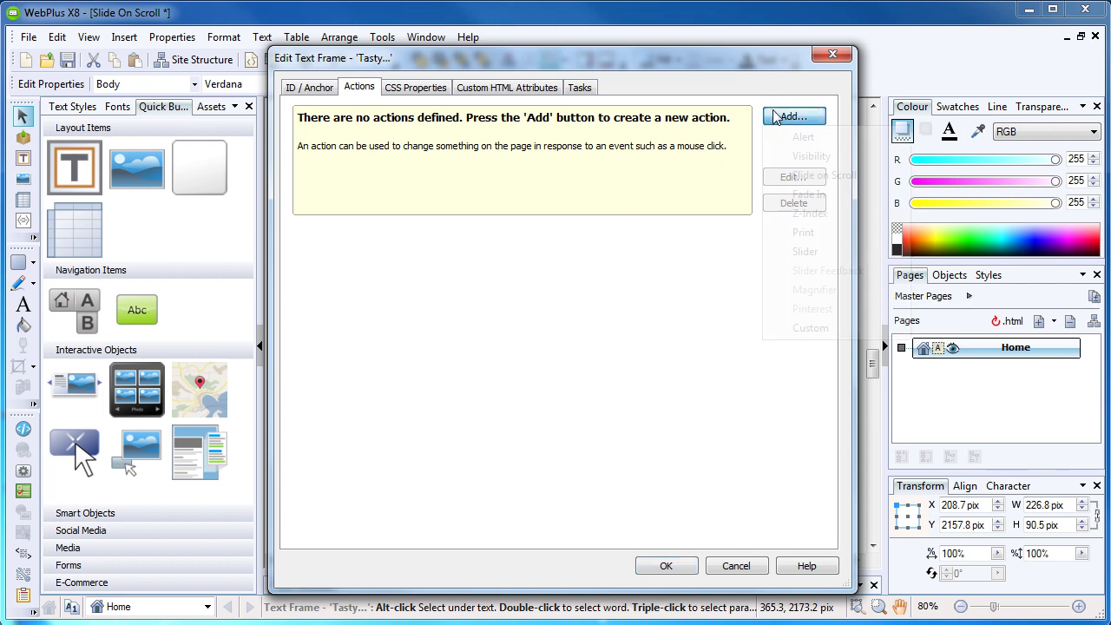
click(806, 176)
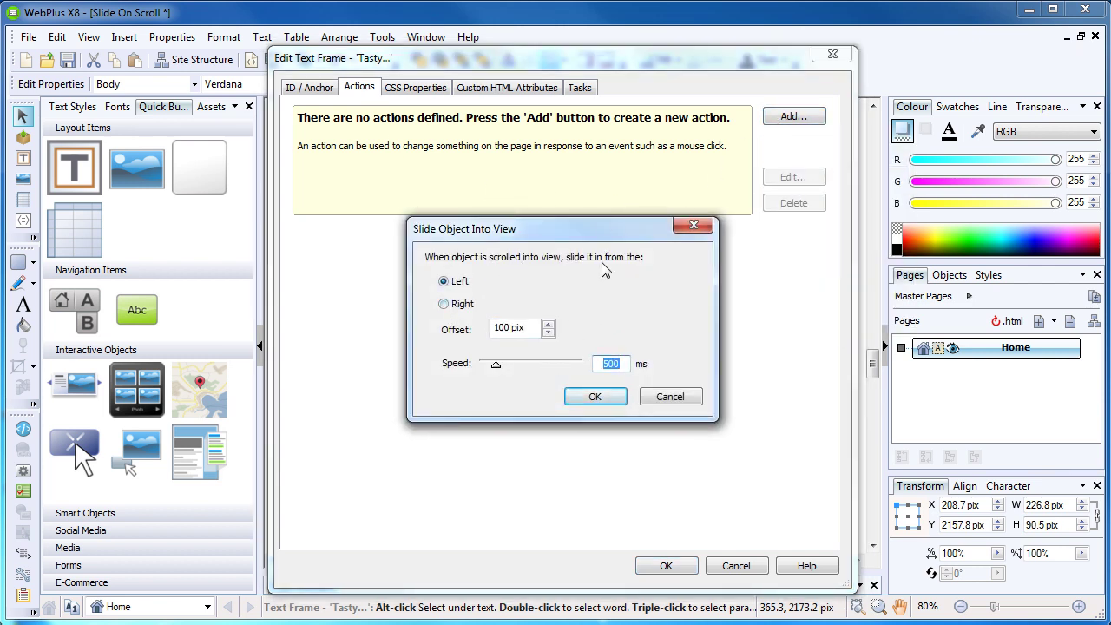
click(616, 396)
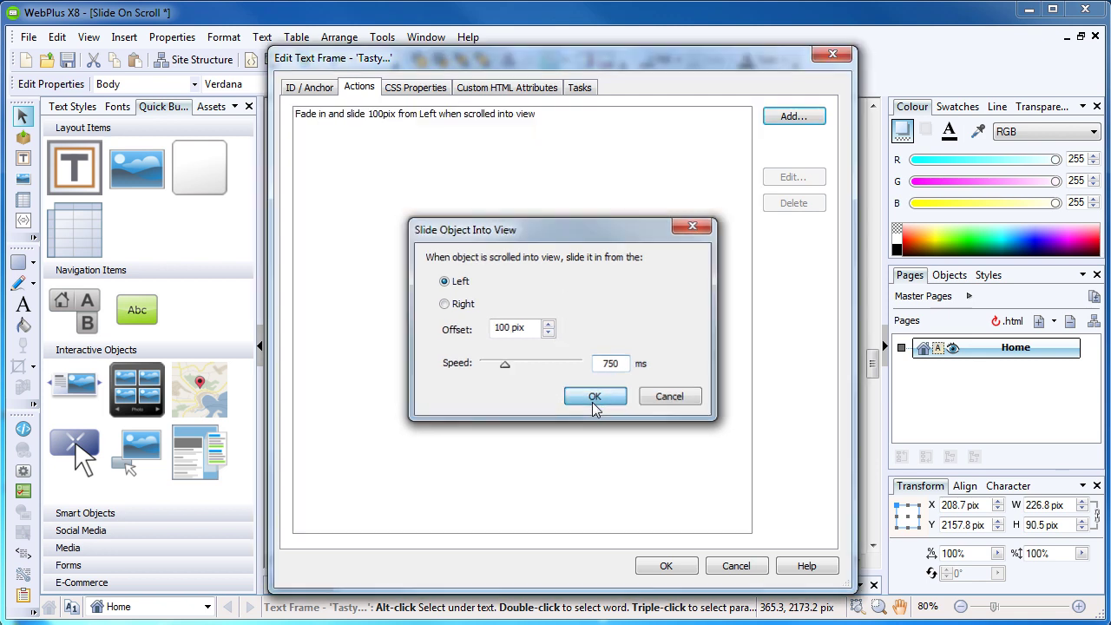
click(670, 570)
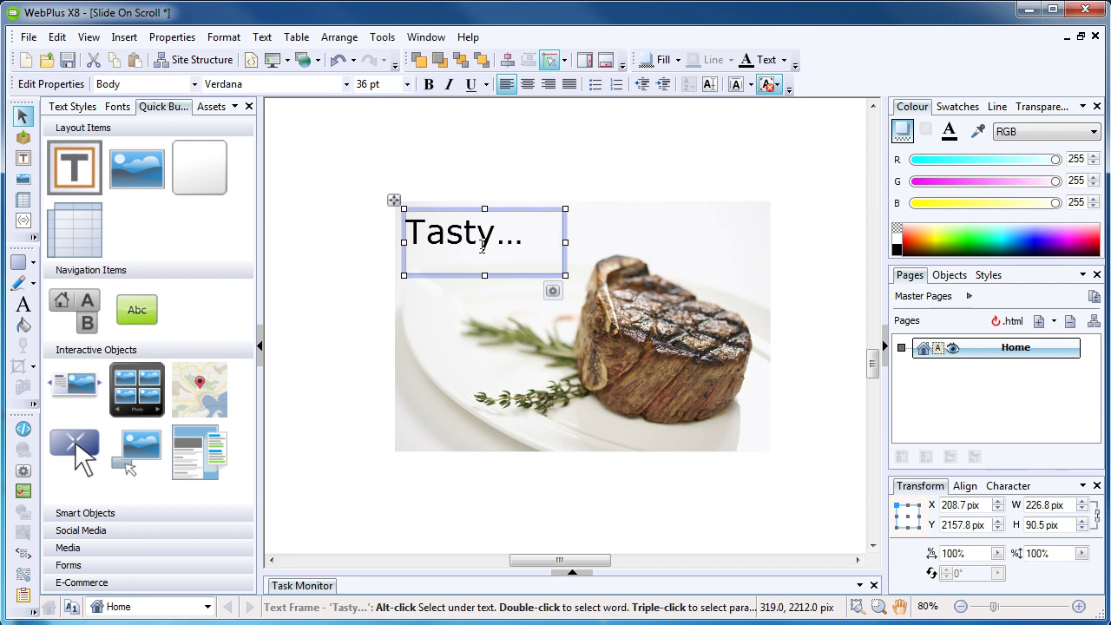
- Hyperlink the Tasty... text to the 'top' anchor on the Home page
triple_click(539, 245)
right_click(478, 236)
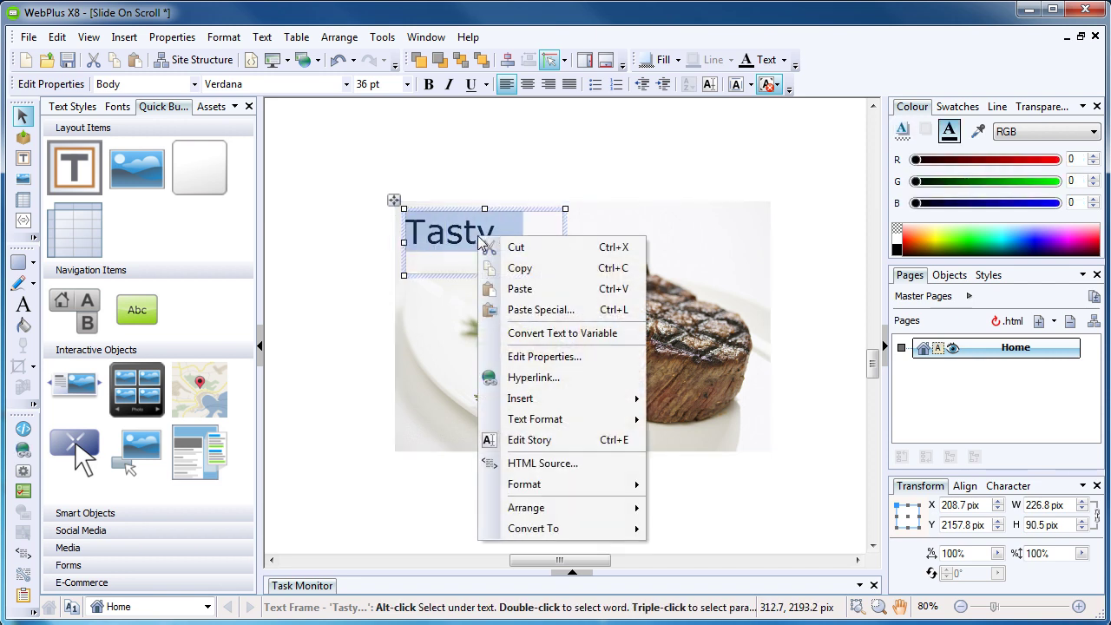
click(547, 379)
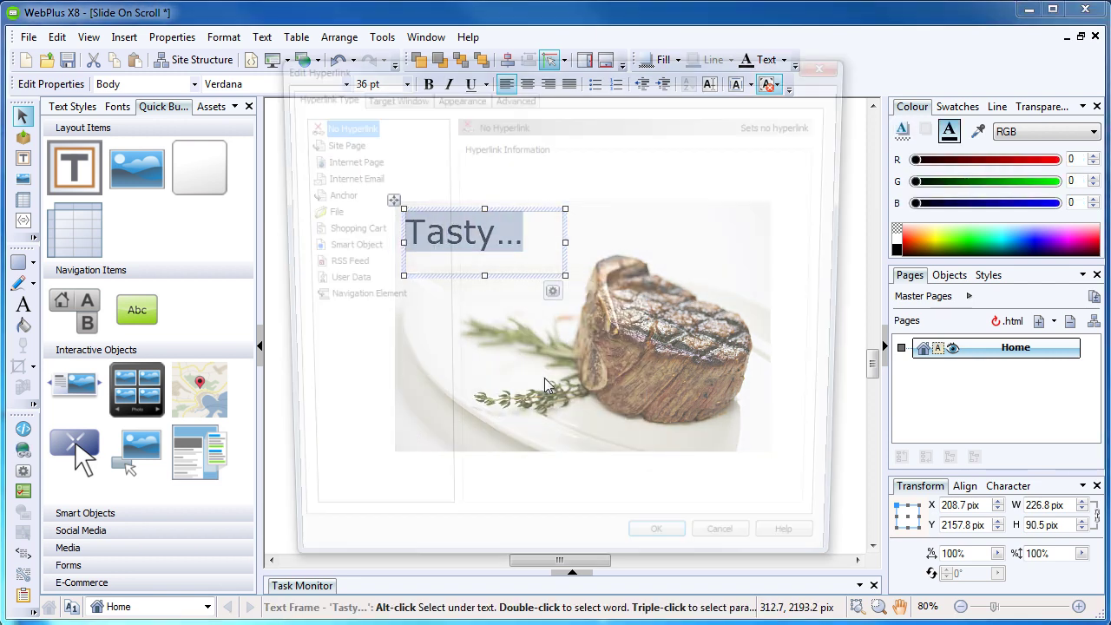
click(339, 195)
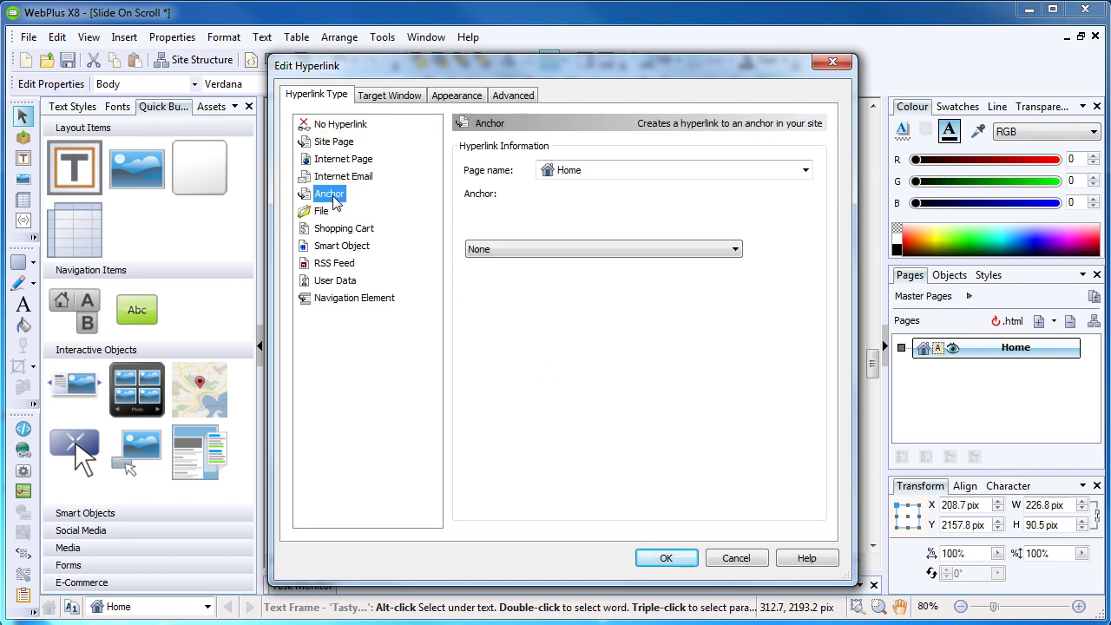
click(665, 558)
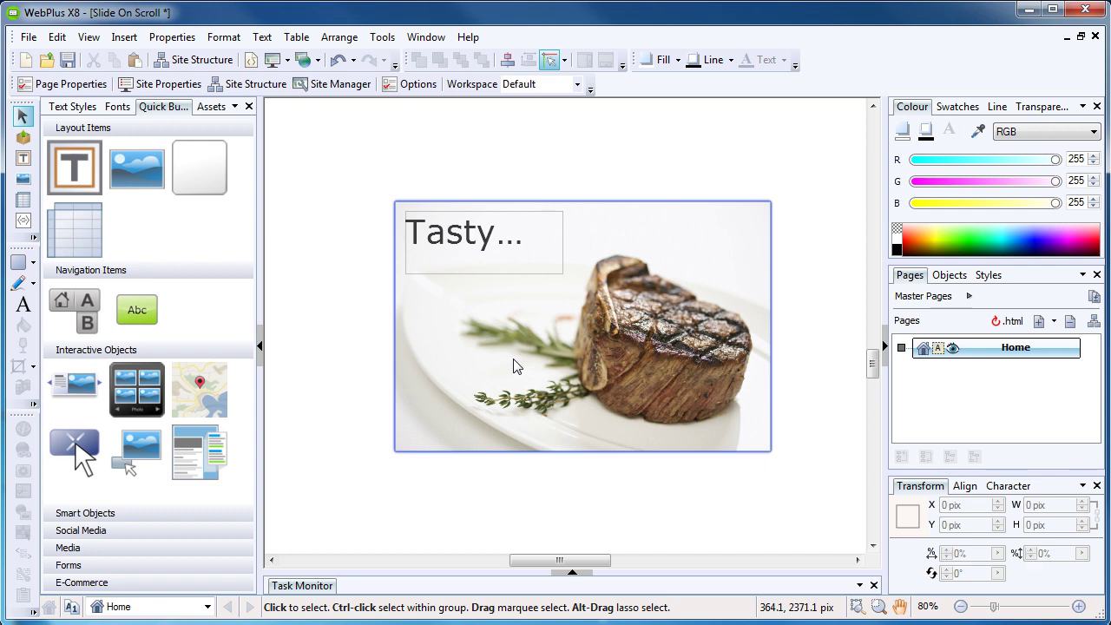
- Give the steak picture a drop shadow and a reflection with opacity 30
scroll(873, 372, down, 3)
right_click(634, 223)
mouse_move(682, 406)
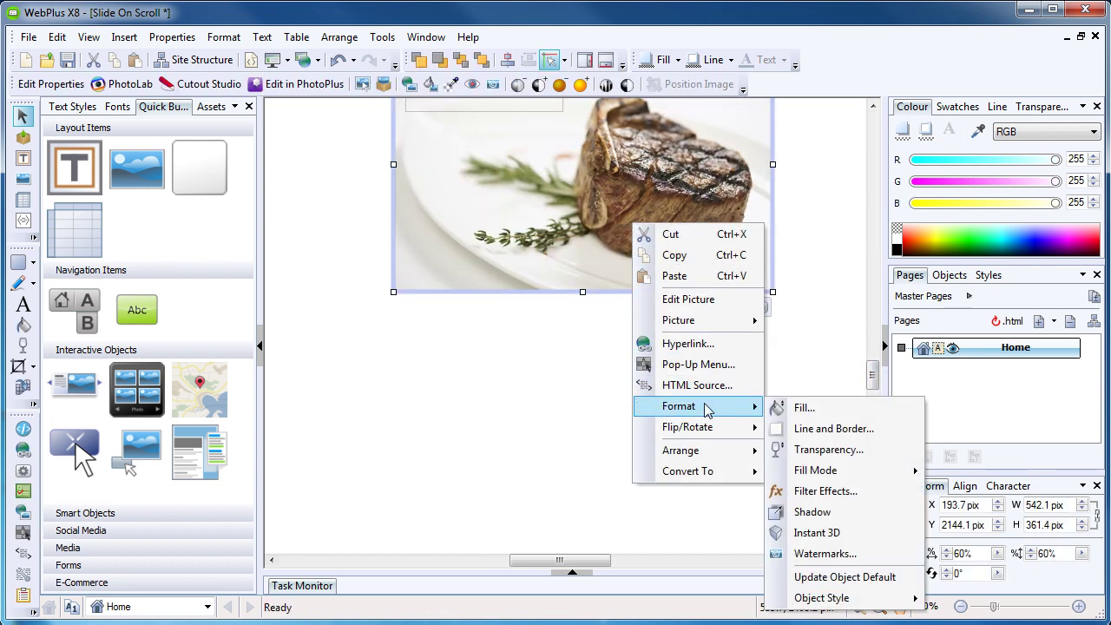
click(824, 492)
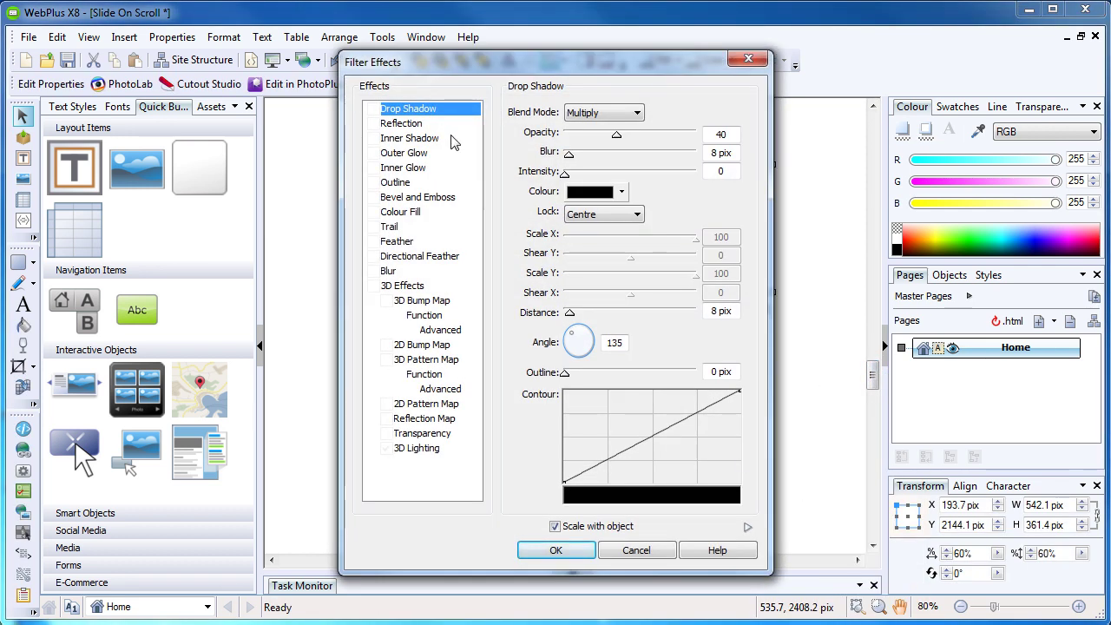
click(373, 108)
drag(467, 65, 795, 75)
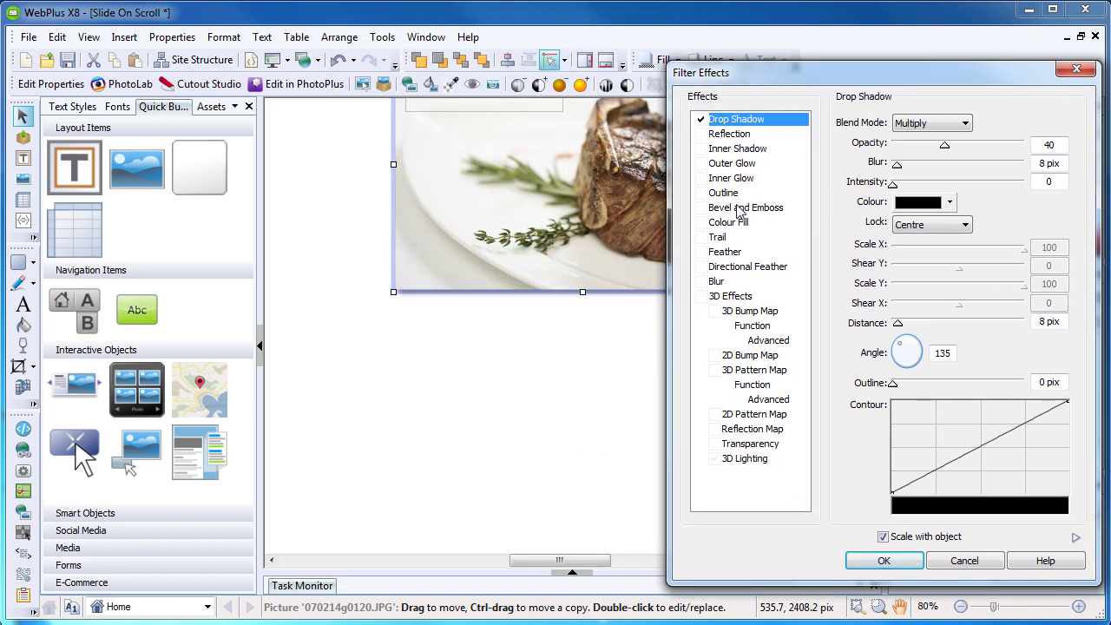
click(702, 133)
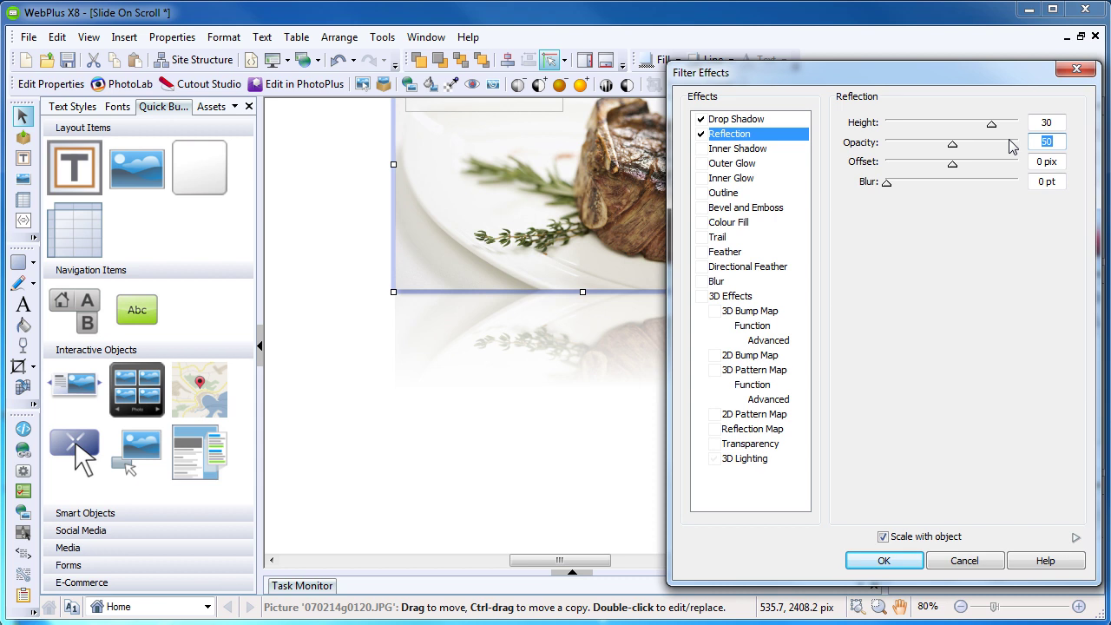
text(30)
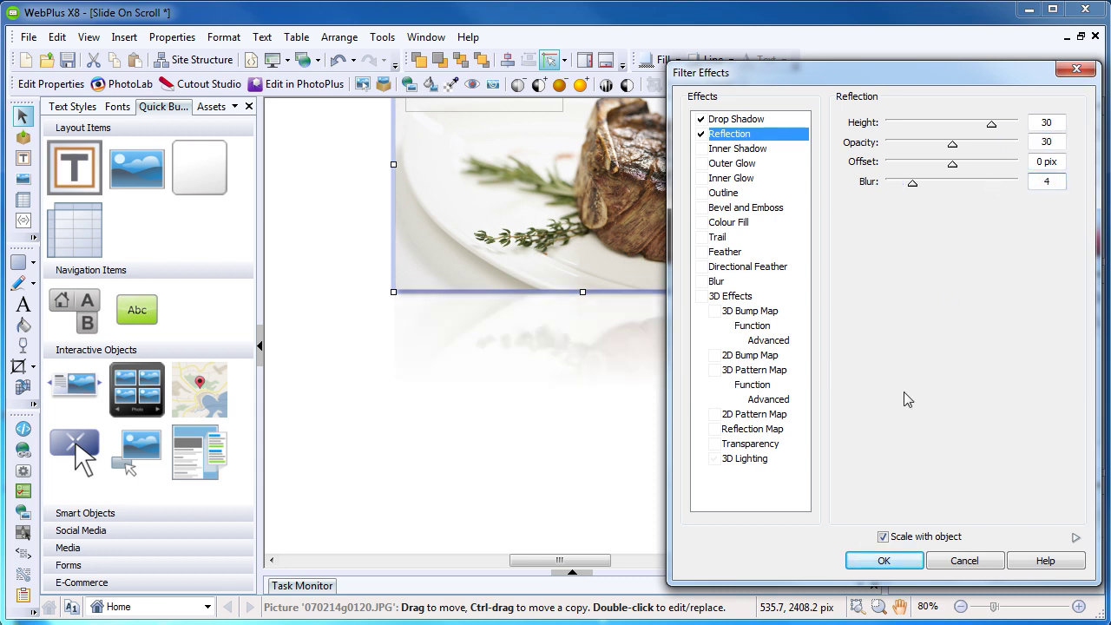
click(883, 561)
scroll(719, 277, up, 5)
click(720, 277)
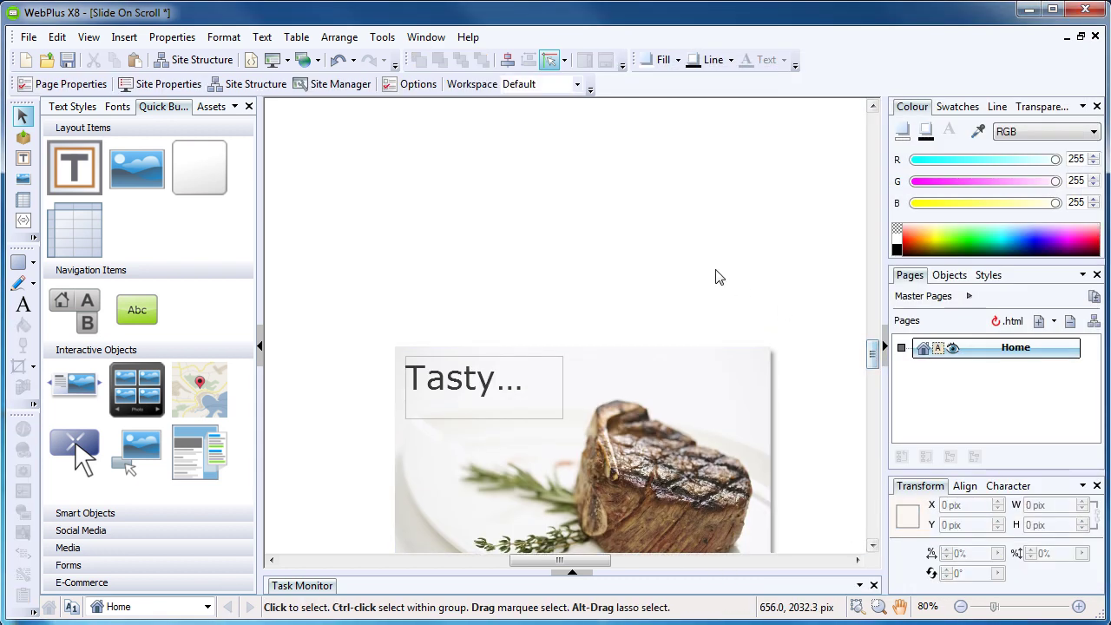
- Preview the site in Chrome down to the steak with shadow, reflection and sliding caption, then close it
click(272, 59)
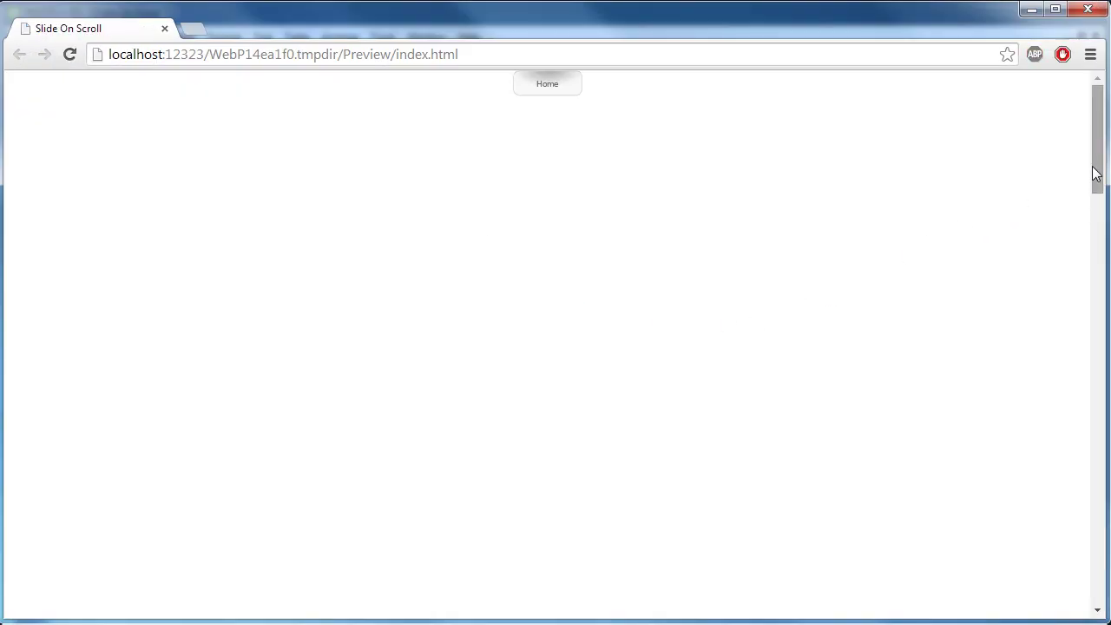
drag(1098, 182, 1101, 513)
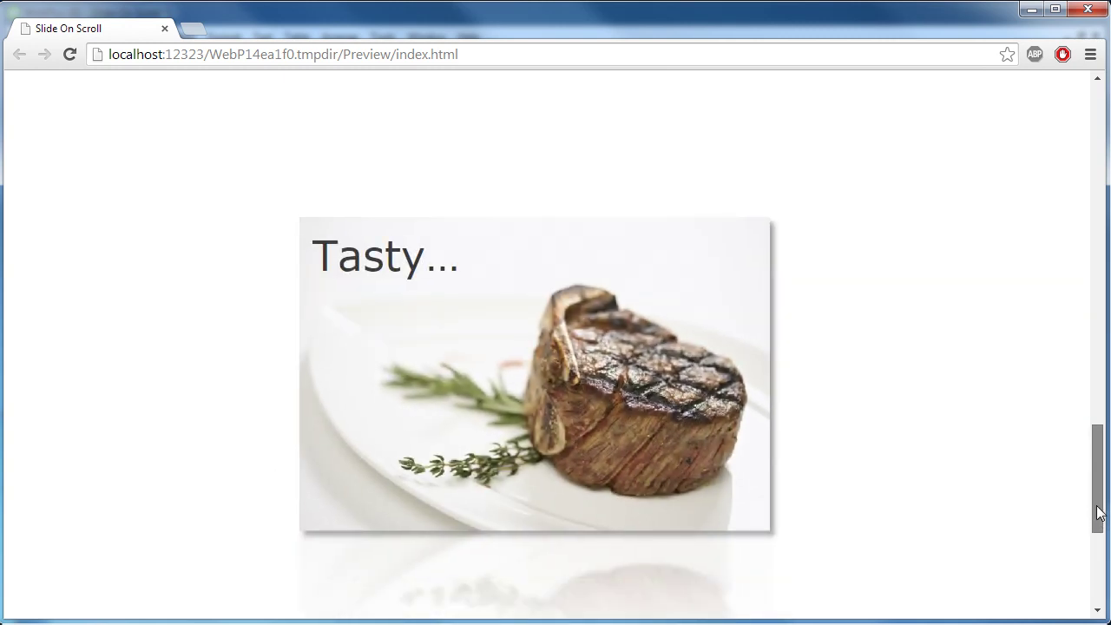
click(1086, 9)
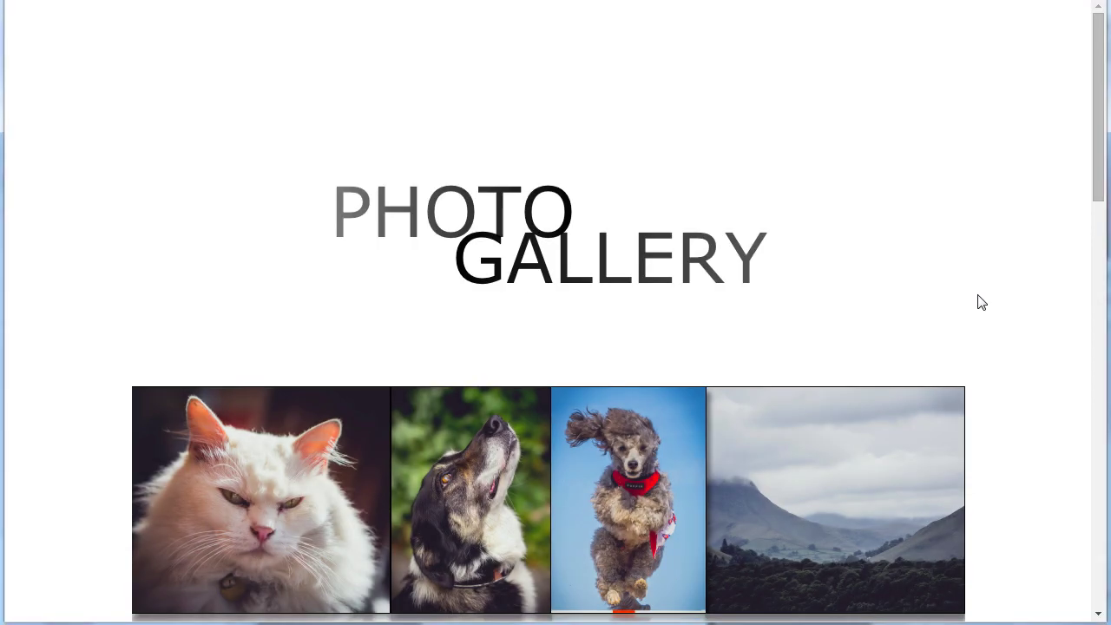
- Scroll through the pet and landscape Photo Gallery page, then show WebPlus X8's Learn articles
drag(1104, 66, 1106, 399)
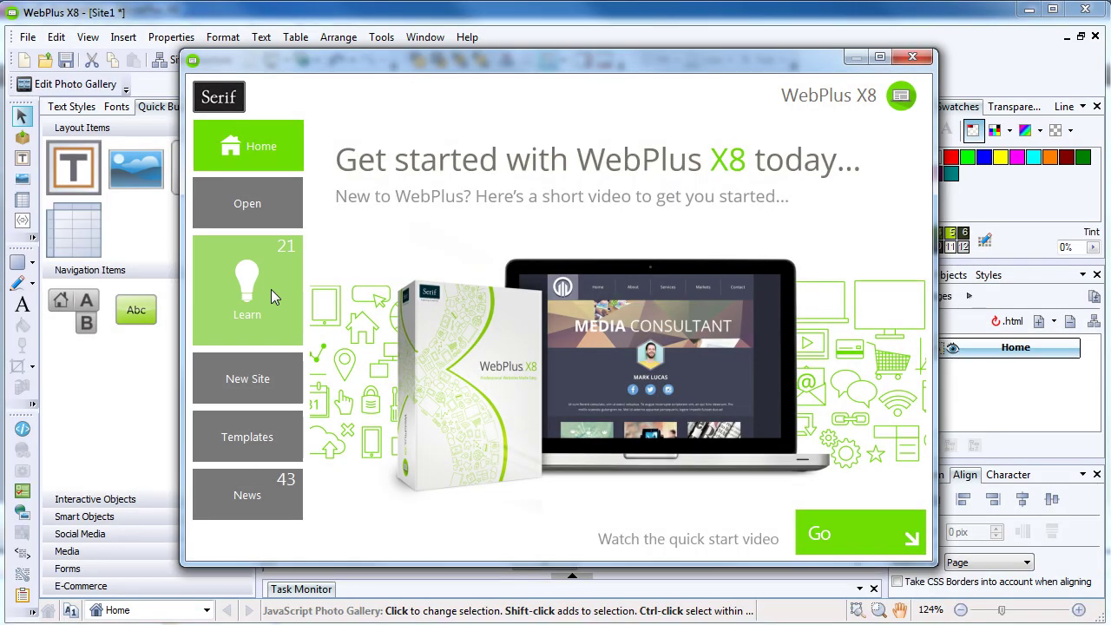
click(271, 289)
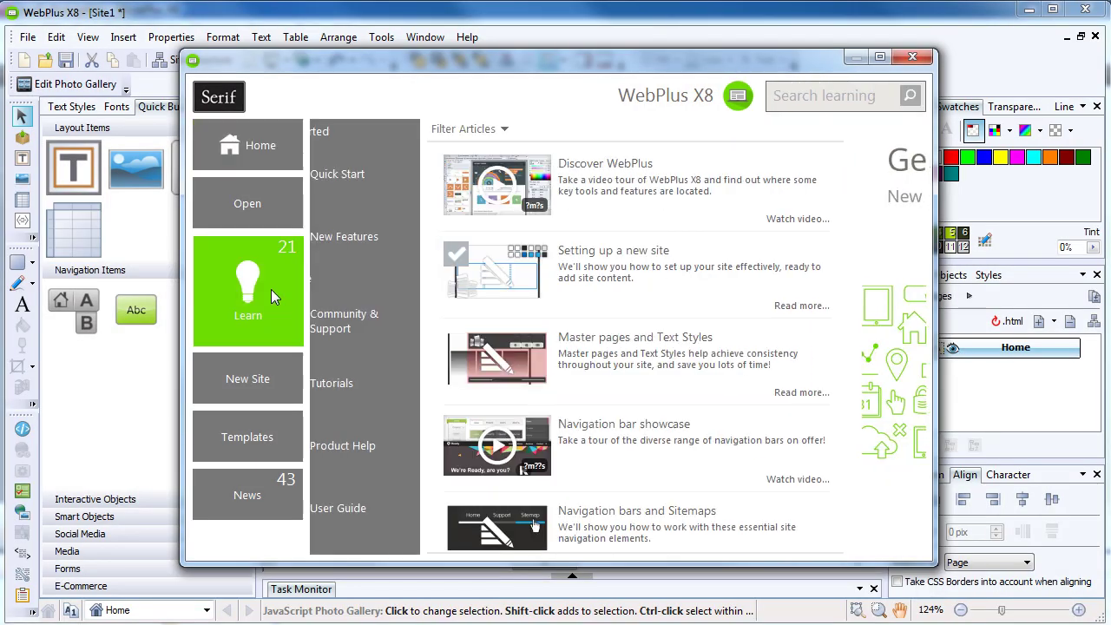